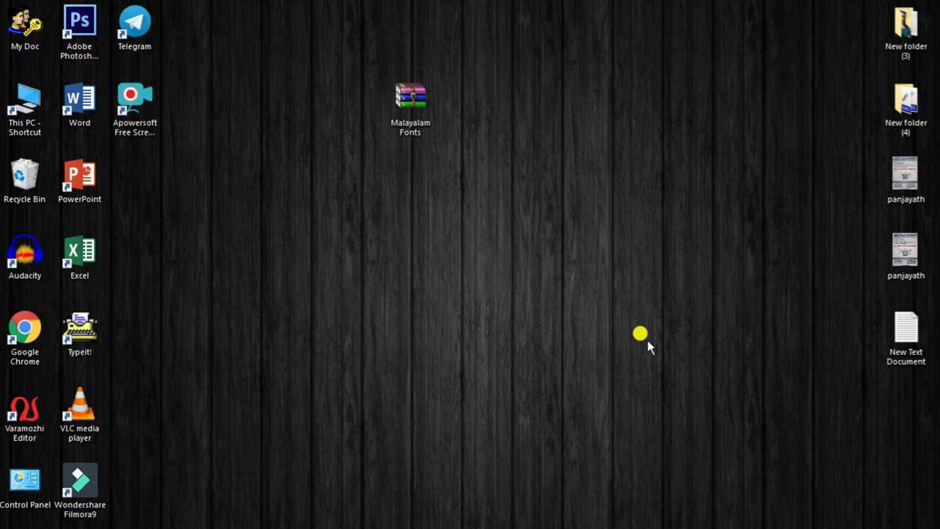
- Extract the password-protected Malayalam Fonts archive into a new Malayalam Fonts folder and open it
{"action": "left_click_drag", "start_coordinate": [356, 53], "coordinate": [496, 165]}
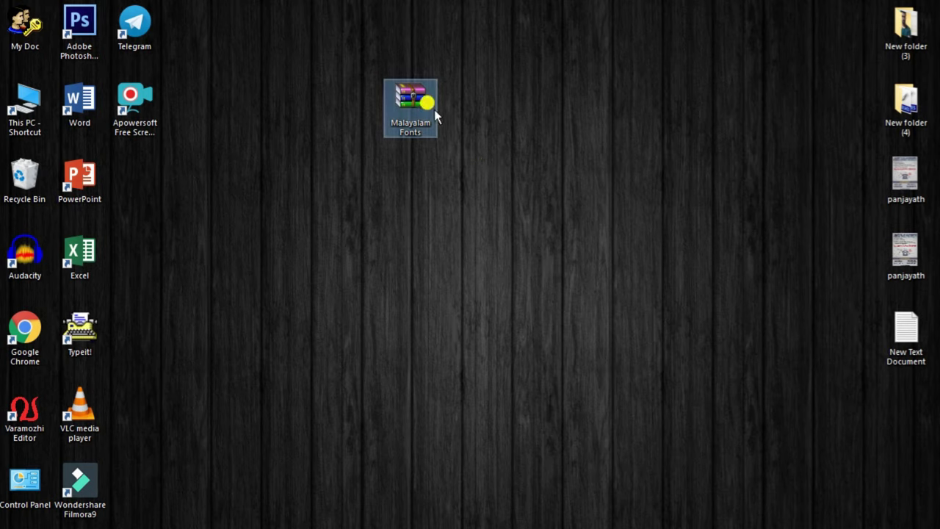
{"action": "left_click", "coordinate": [481, 110]}
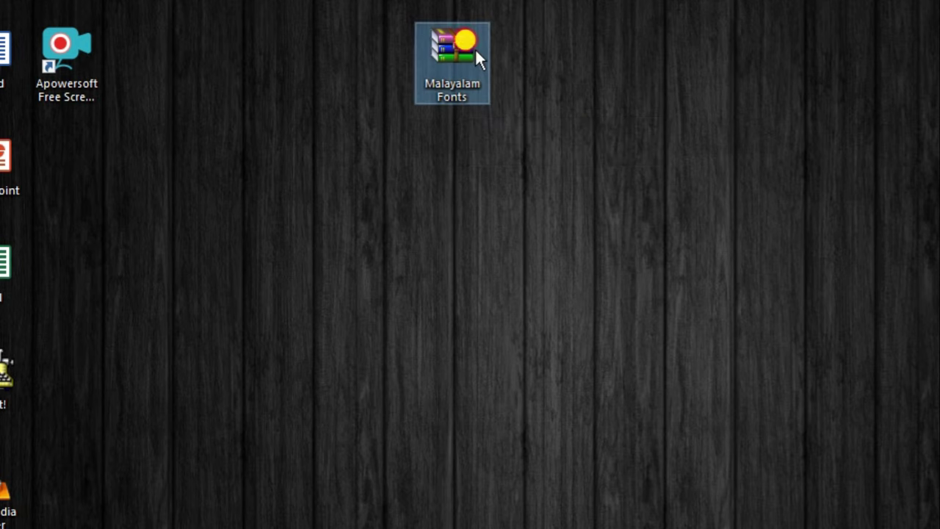
{"action": "right_click", "coordinate": [461, 63]}
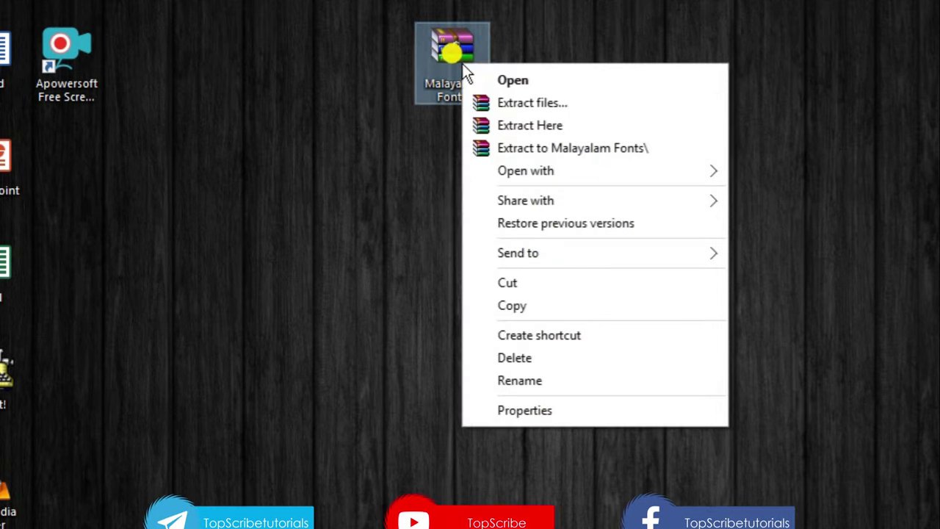
{"action": "left_click", "coordinate": [529, 129]}
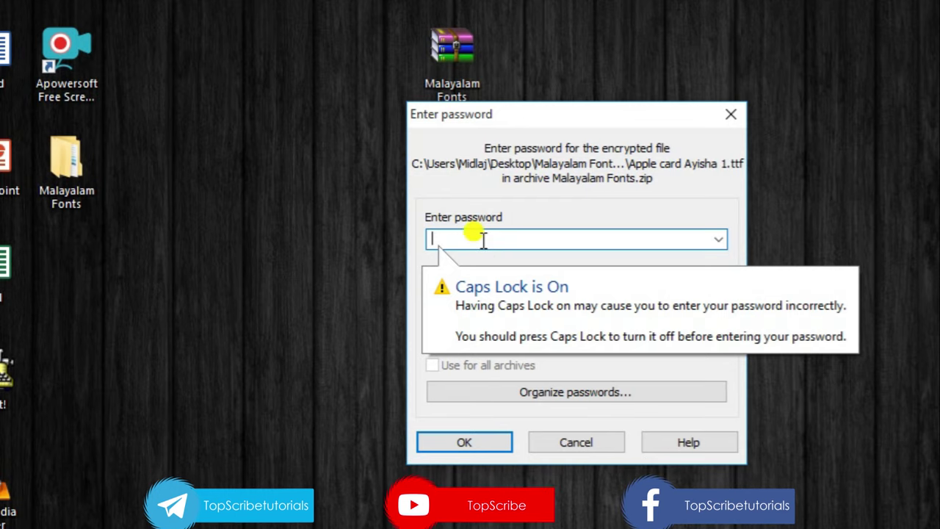
{"action": "key", "text": "ctrl+v"}
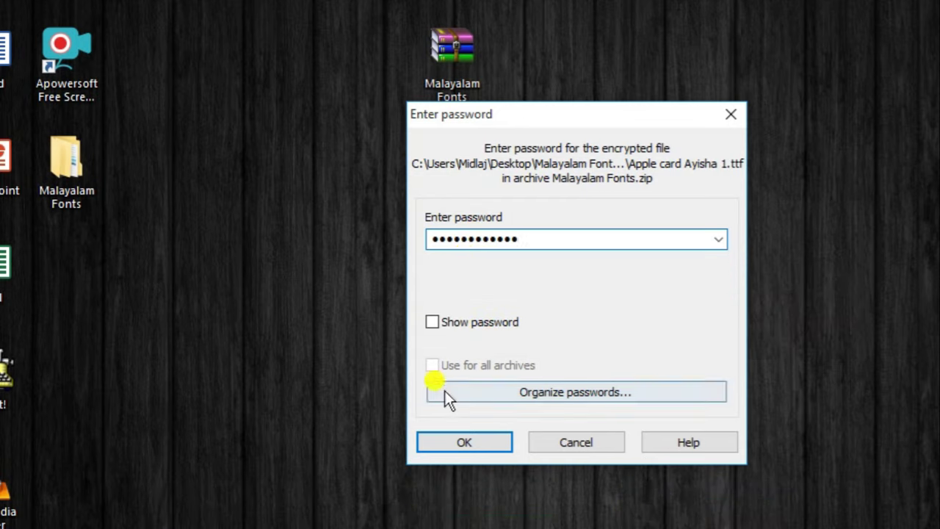
{"action": "left_click", "coordinate": [434, 434]}
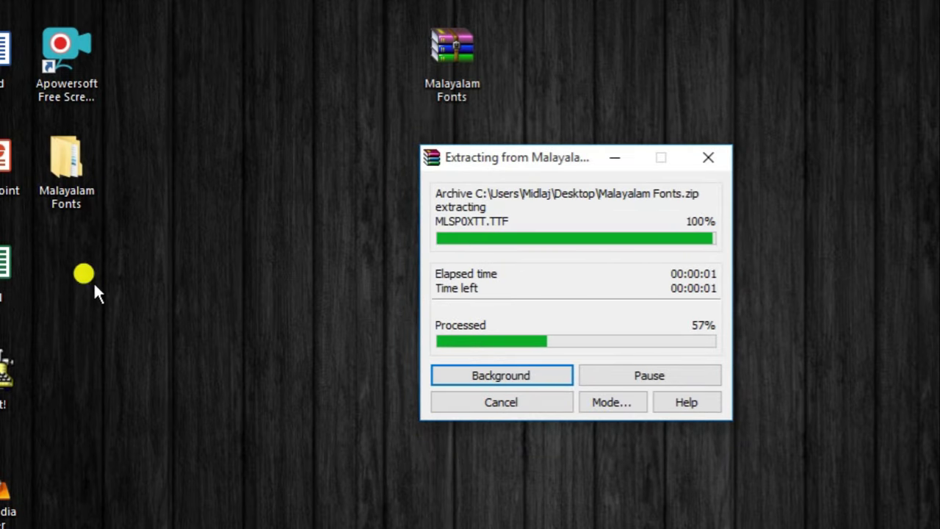
{"action": "left_click", "coordinate": [66, 165]}
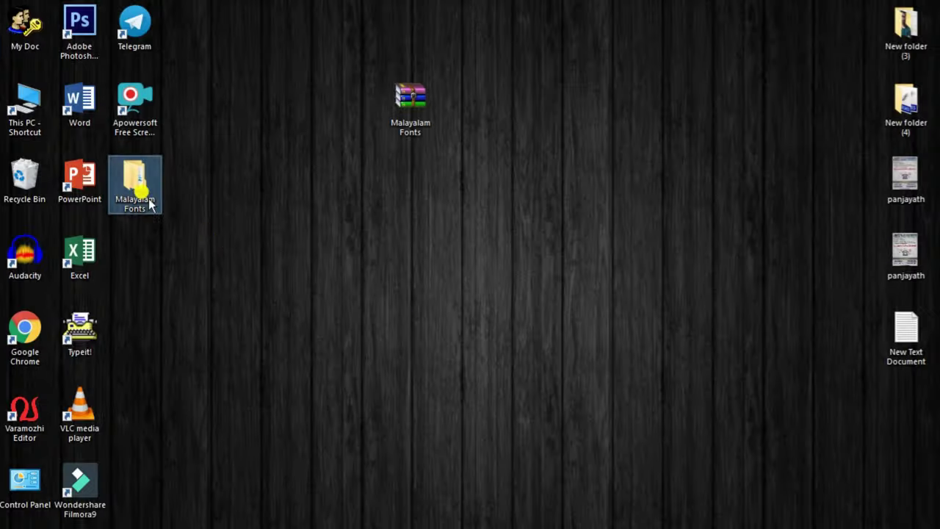
{"action": "left_click", "coordinate": [229, 237]}
- Install the FML-TTAshtamudi Bold Italic font from the FML Fonts folder
{"action": "double_click", "coordinate": [143, 182]}
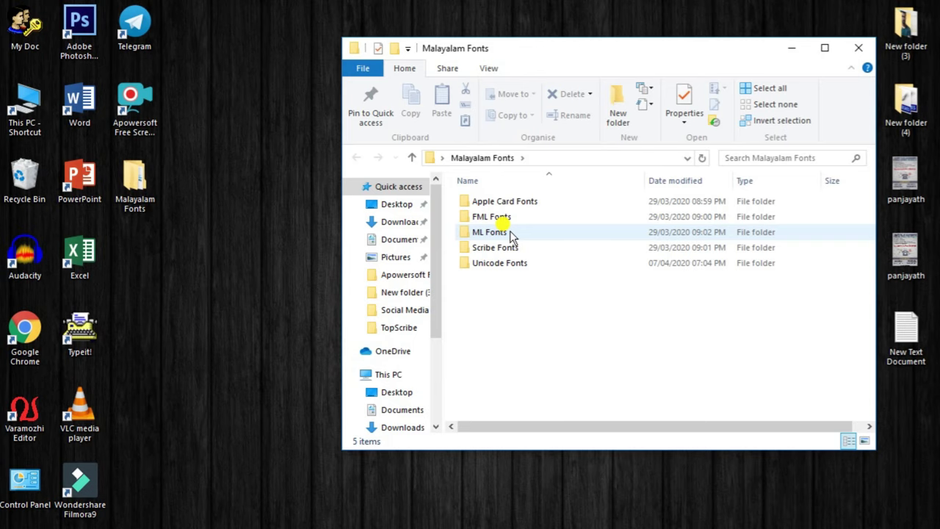
{"action": "double_click", "coordinate": [504, 218]}
{"action": "double_click", "coordinate": [529, 316]}
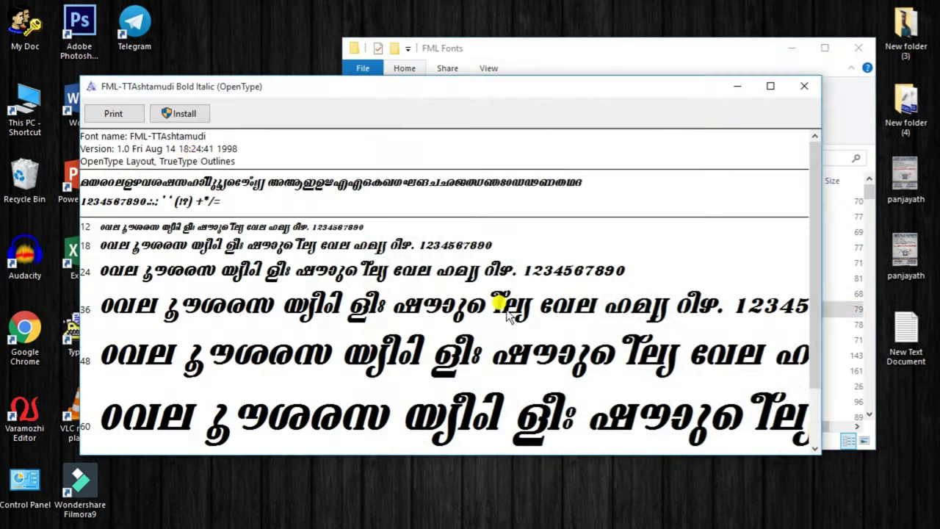
{"action": "left_click", "coordinate": [164, 77]}
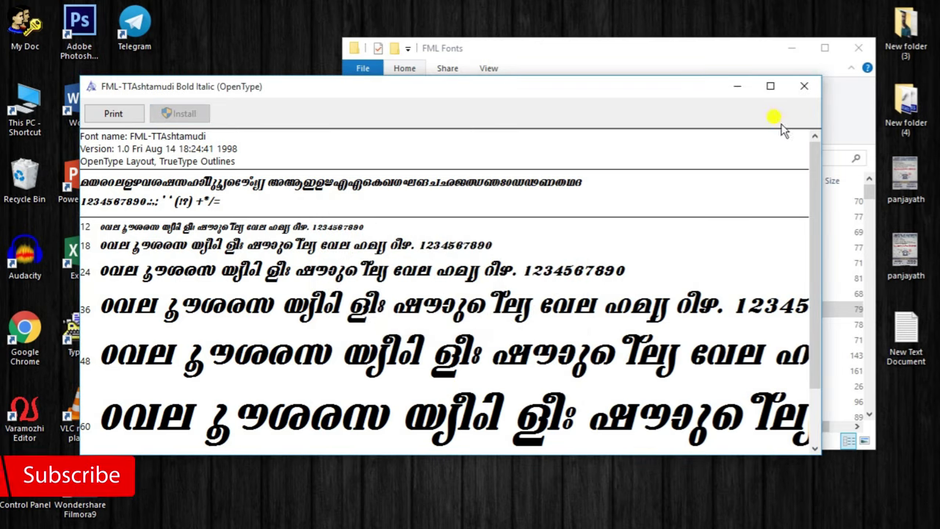
{"action": "left_click", "coordinate": [802, 87]}
- Copy all 141 files in the Scribe Fonts folder and close File Explorer
{"action": "scroll", "coordinate": [555, 321], "scroll_direction": "down", "scroll_amount": 3}
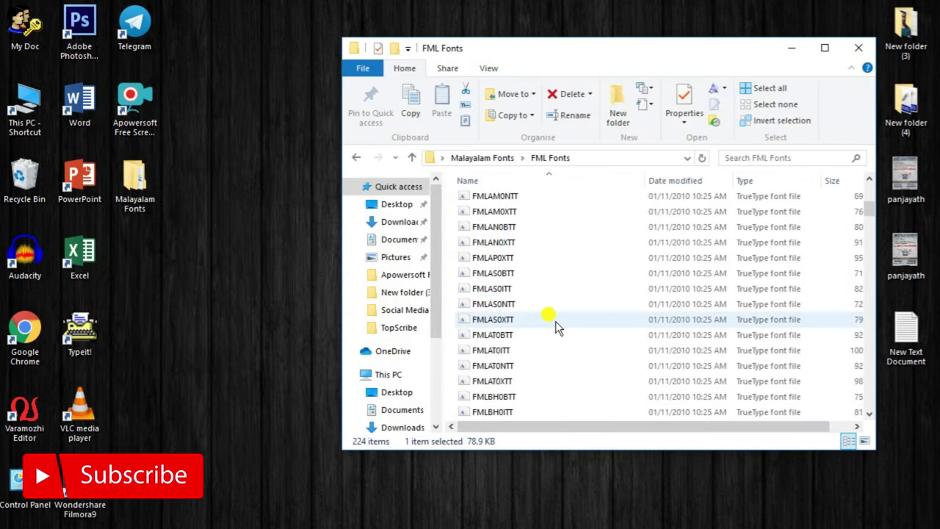
{"action": "left_click", "coordinate": [356, 157]}
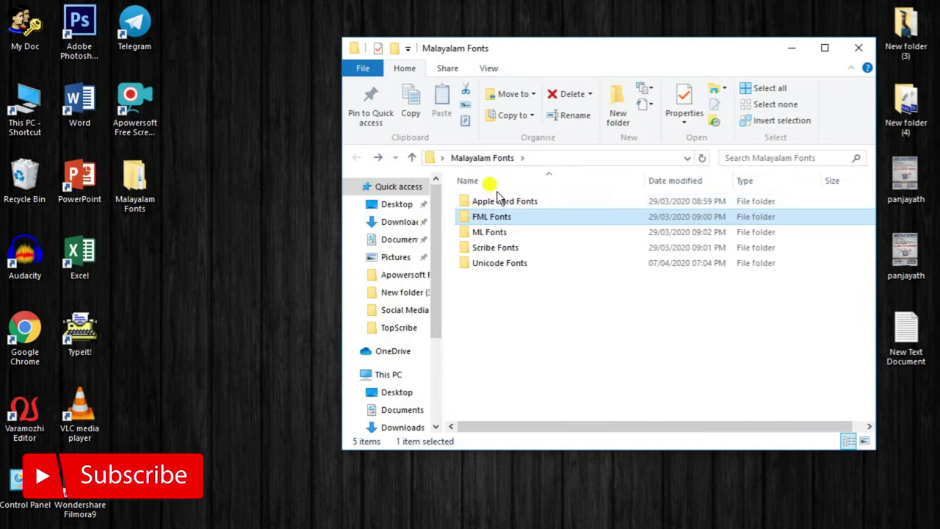
{"action": "double_click", "coordinate": [497, 251]}
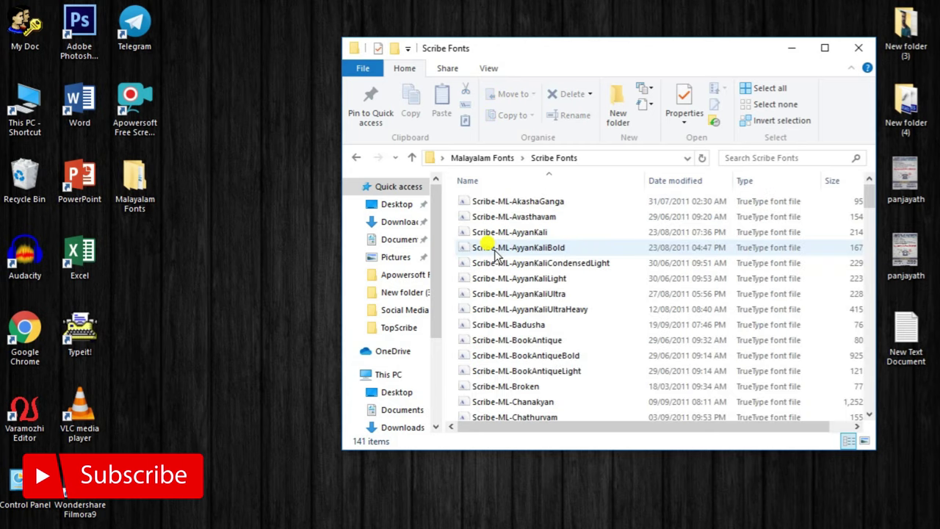
{"action": "key", "text": "ctrl+a"}
{"action": "right_click", "coordinate": [496, 253]}
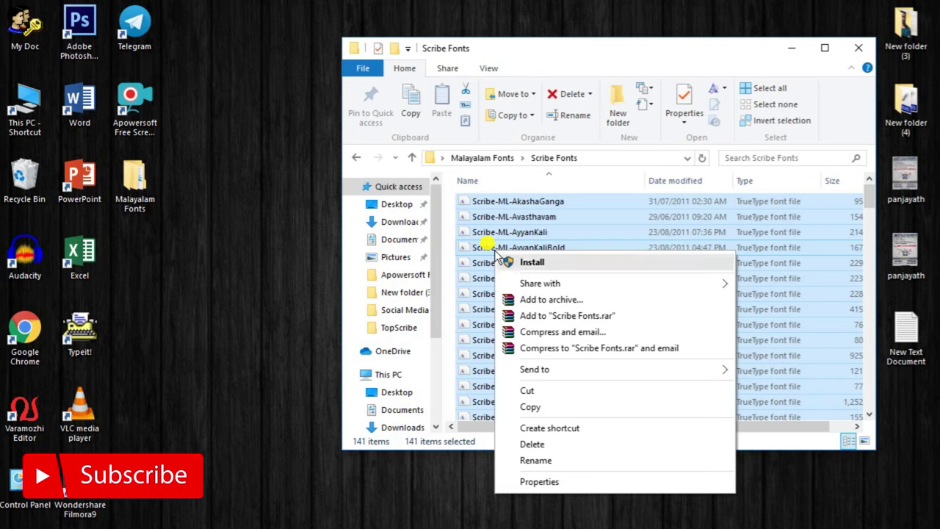
{"action": "left_click", "coordinate": [539, 405]}
{"action": "left_click", "coordinate": [858, 48]}
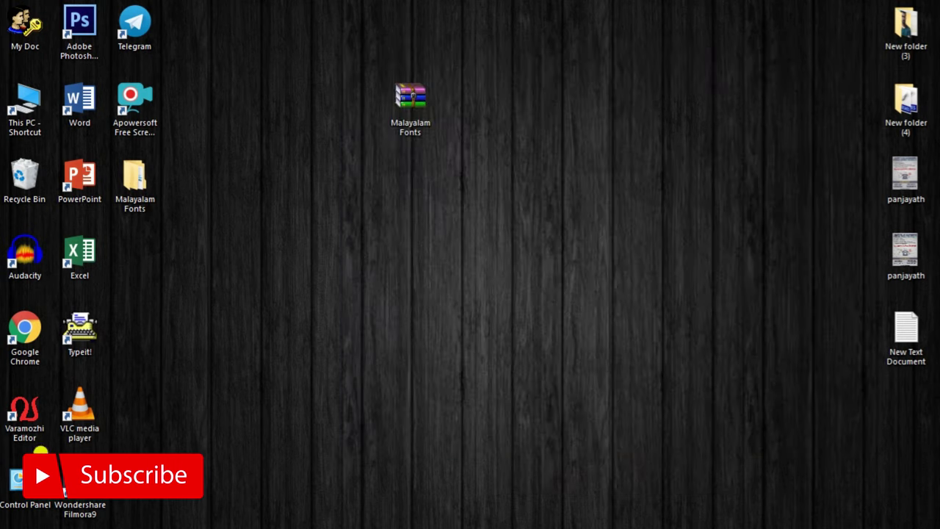
{"action": "double_click", "coordinate": [25, 481]}
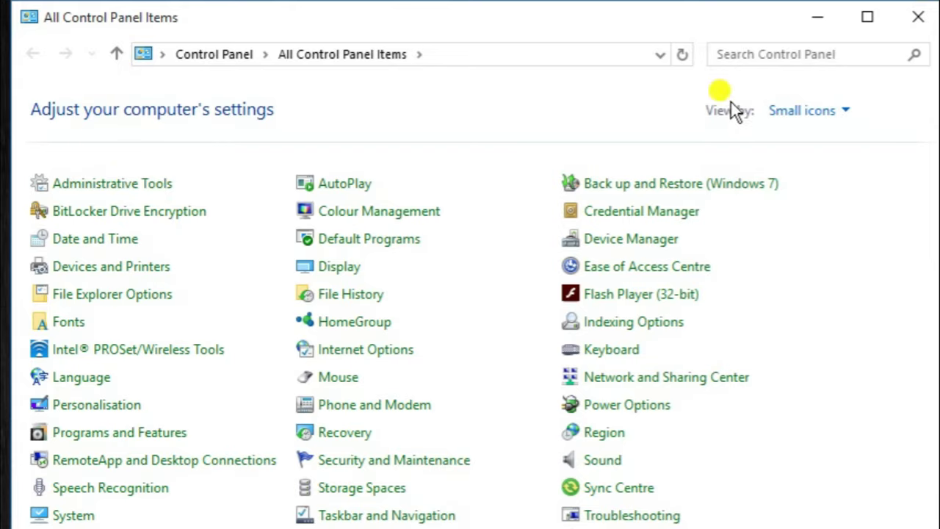
- Paste the 141 Scribe fonts into Control Panel's Fonts folder, replacing the existing copy
{"action": "left_click", "coordinate": [796, 60]}
{"action": "type", "text": "FO"}
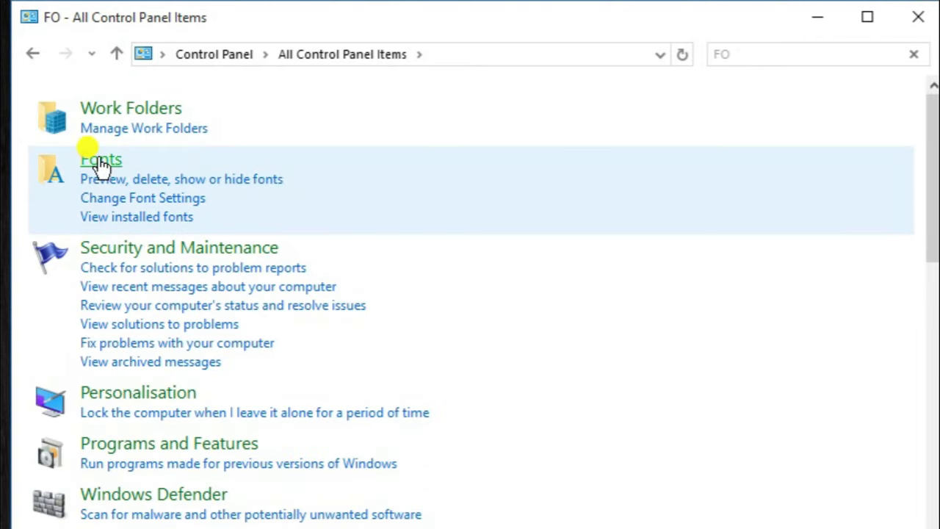
{"action": "left_click", "coordinate": [101, 164]}
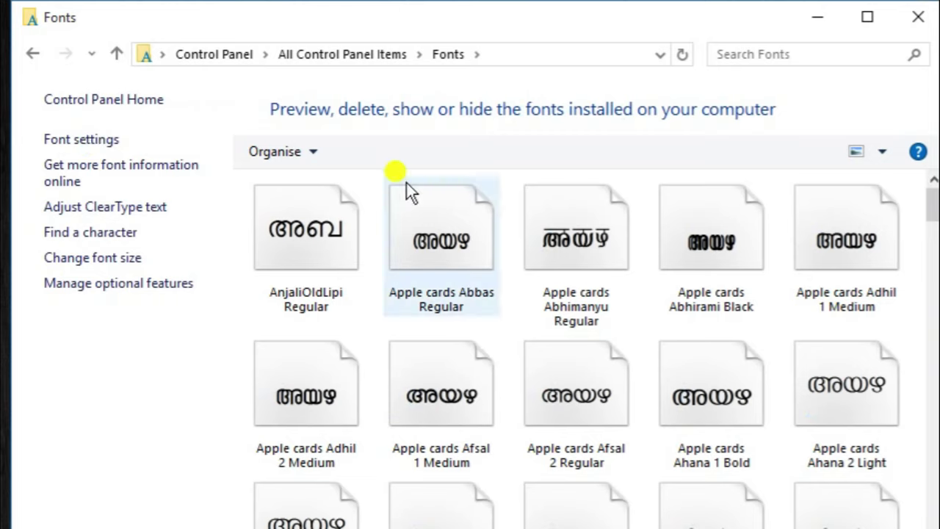
{"action": "right_click", "coordinate": [373, 184]}
{"action": "left_click", "coordinate": [427, 309]}
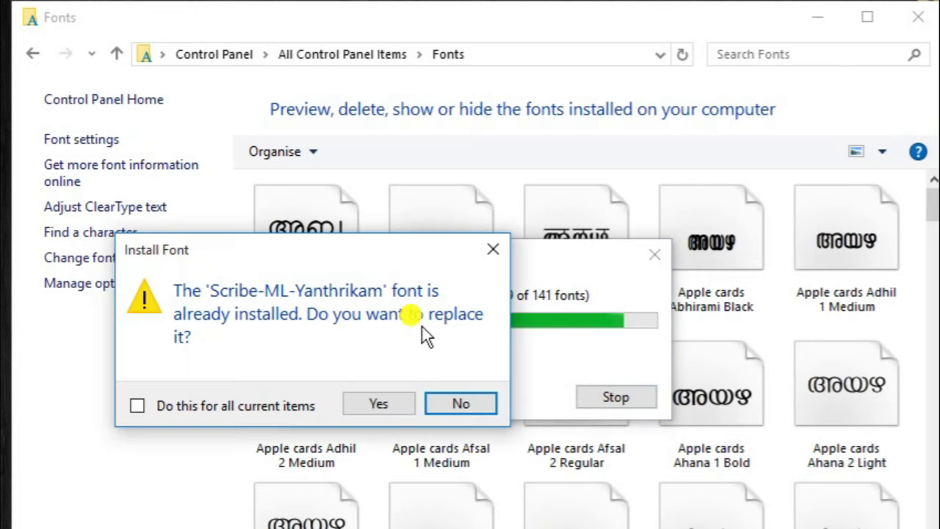
{"action": "left_click", "coordinate": [405, 400]}
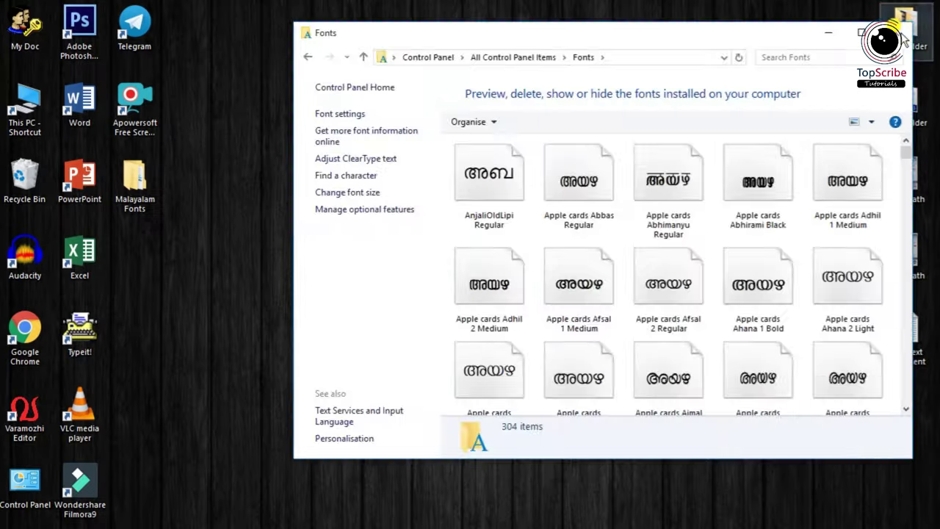
{"action": "left_click", "coordinate": [899, 34]}
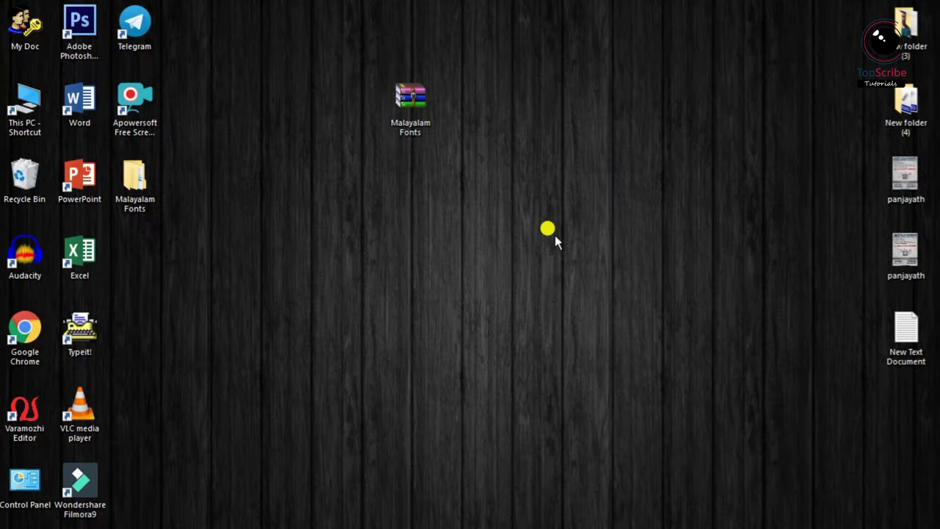
- Launch Photoshop and create a Default Photoshop Size document at 300 pixels/centimetre
{"action": "double_click", "coordinate": [93, 35]}
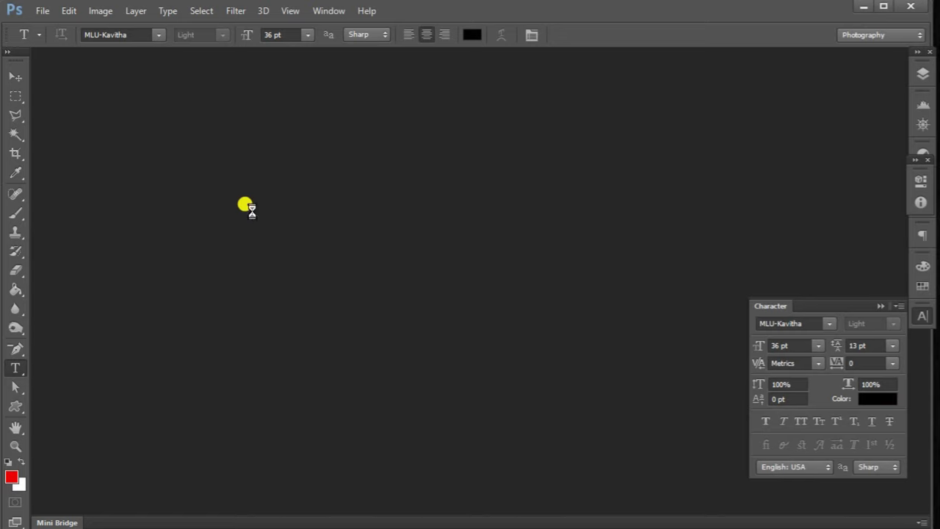
{"action": "key", "text": "ctrl+n"}
{"action": "left_click", "coordinate": [395, 146]}
{"action": "left_click", "coordinate": [416, 172]}
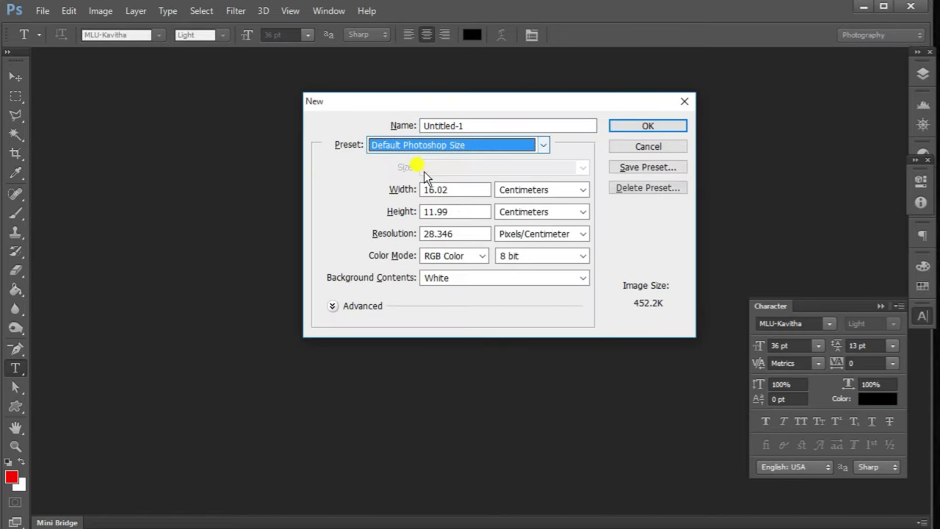
{"action": "left_click_drag", "start_coordinate": [457, 234], "coordinate": [399, 232]}
{"action": "type", "text": "300"}
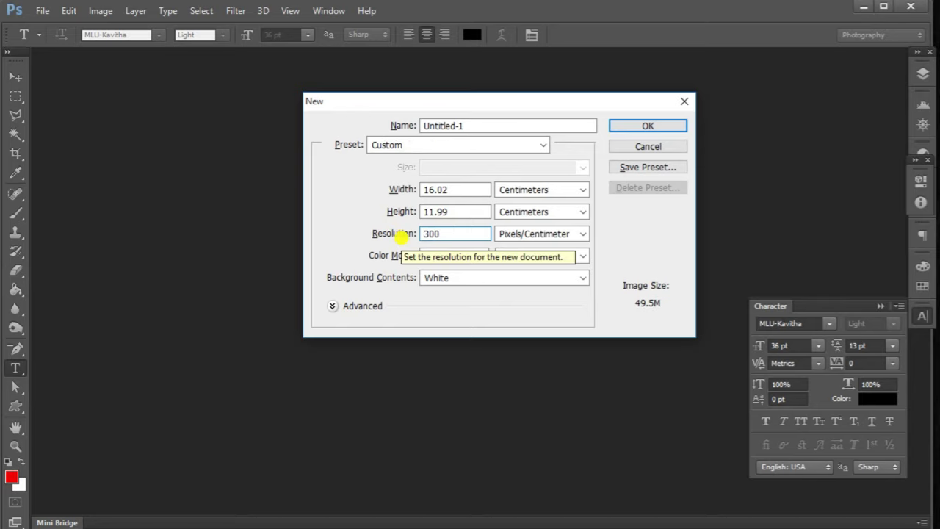
{"action": "key", "text": "Return"}
{"action": "key", "text": "ctrl+plus"}
{"action": "key", "text": "ctrl+plus"}
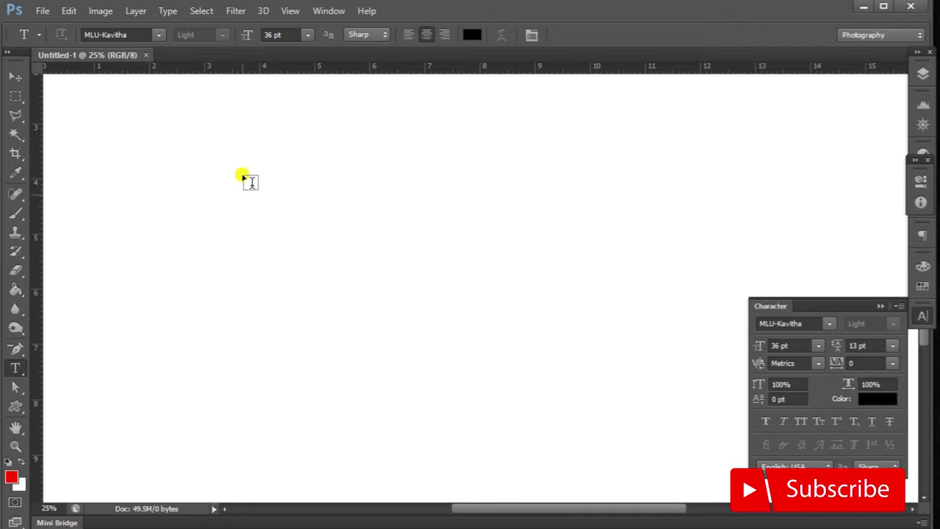
{"action": "left_click", "coordinate": [432, 523]}
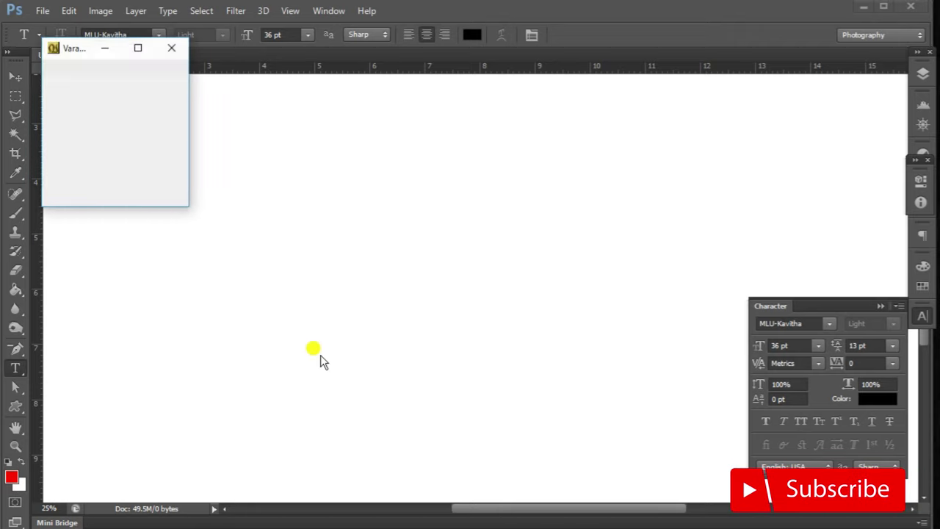
- Type 'malayaaLam ezhuthaam' in Varamozhi Editor to get Malayalam script
{"action": "type", "text": "MA"}
{"action": "key", "text": "BackSpace"}
{"action": "type", "text": "malayaa"}
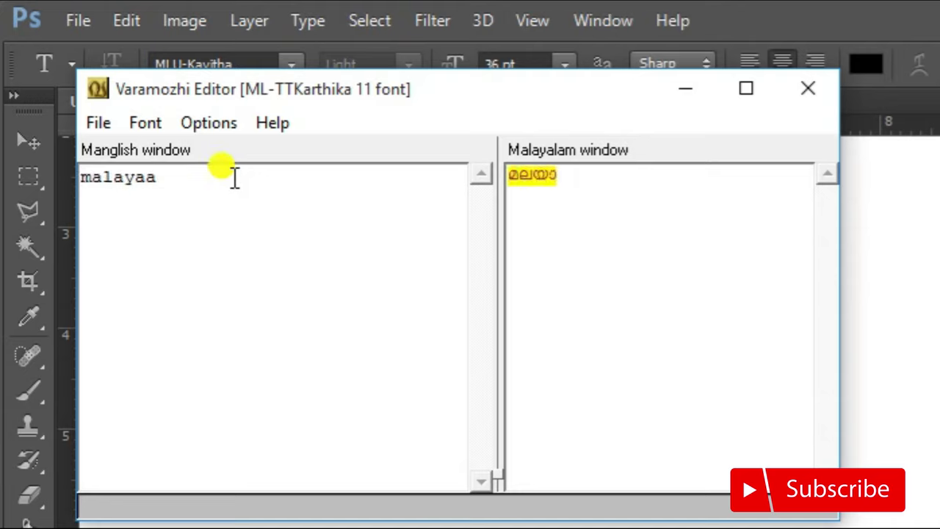
{"action": "type", "text": "Lam "}
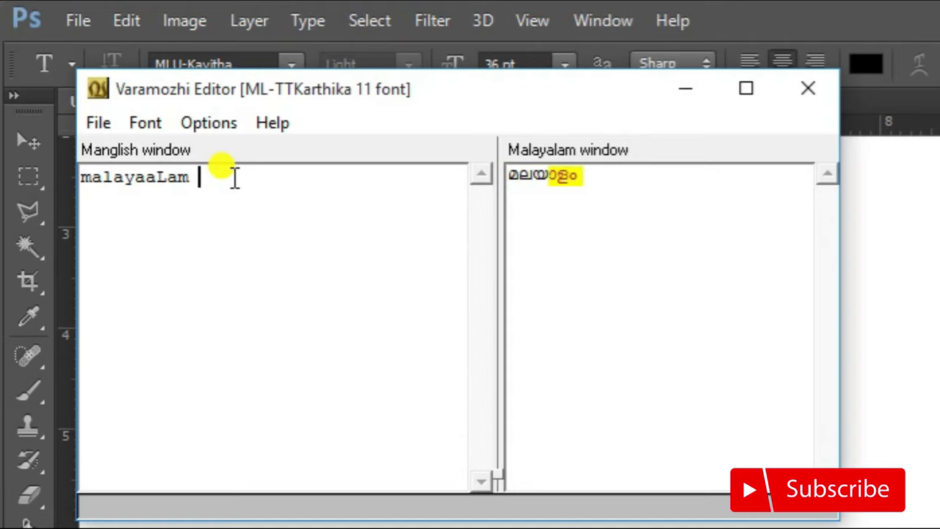
{"action": "type", "text": "ezhuthaa"}
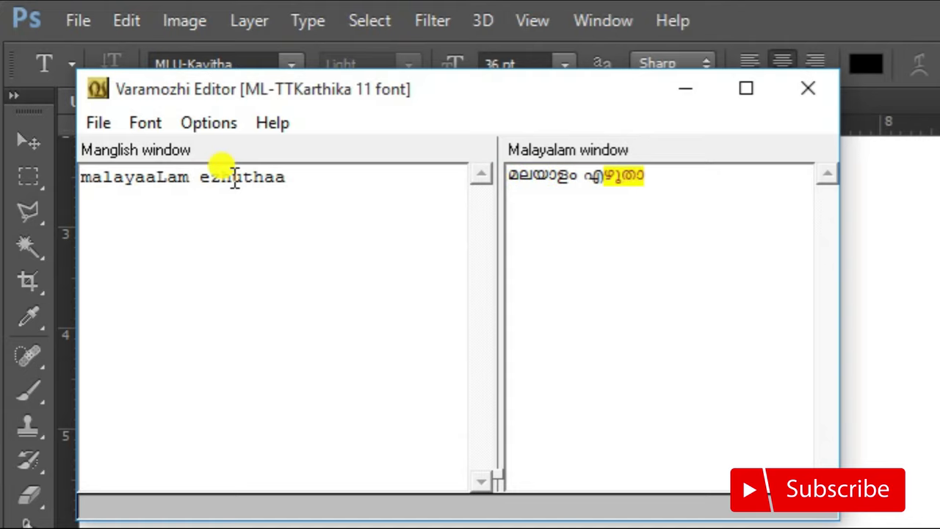
{"action": "type", "text": "m"}
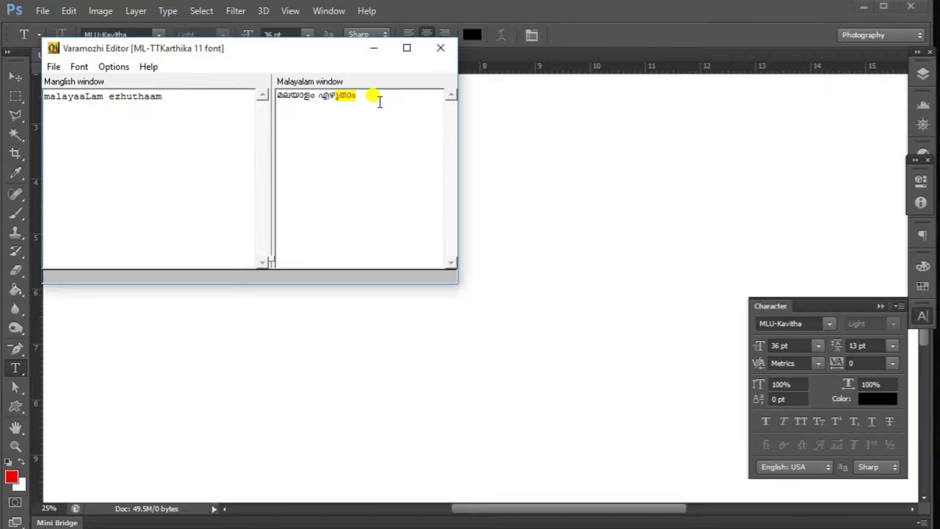
- Copy the converted Malayalam text and return to Photoshop
{"action": "left_click_drag", "start_coordinate": [375, 95], "coordinate": [270, 86]}
{"action": "right_click", "coordinate": [282, 91]}
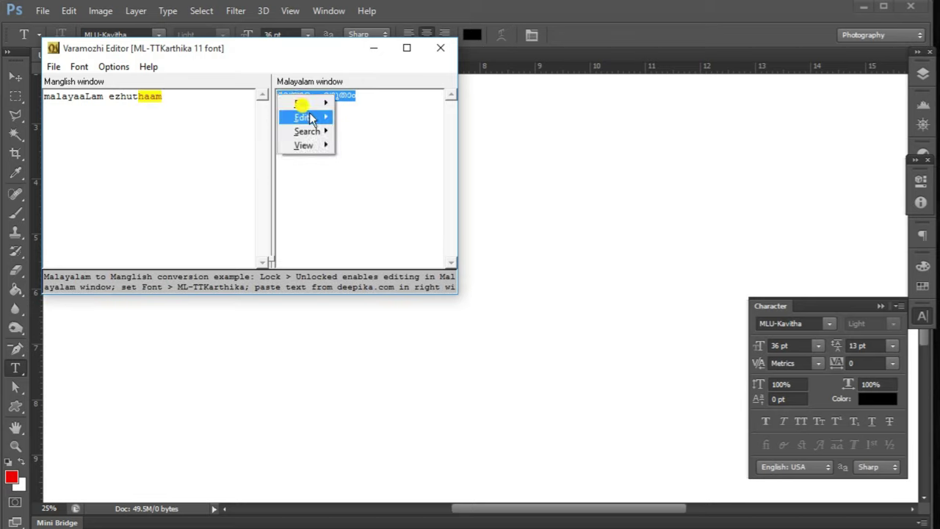
{"action": "mouse_move", "coordinate": [302, 118]}
{"action": "left_click", "coordinate": [354, 151]}
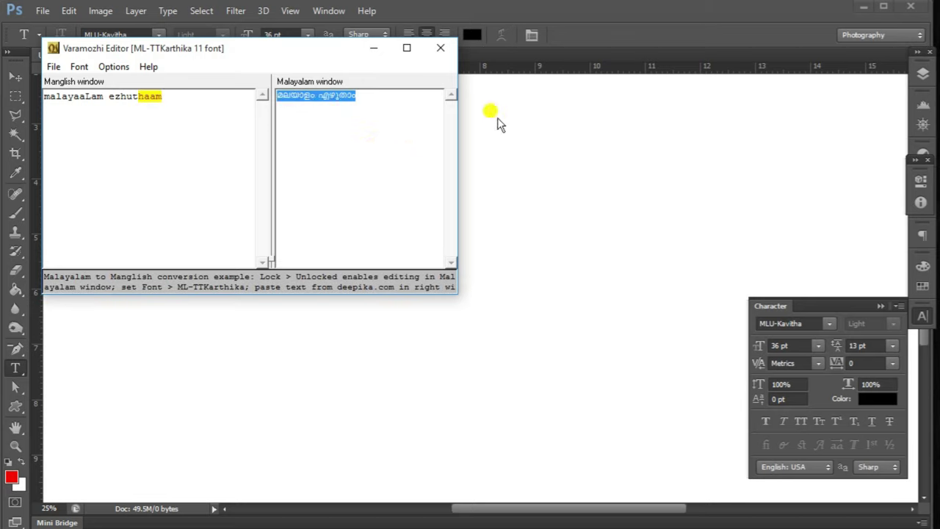
{"action": "left_click", "coordinate": [534, 8]}
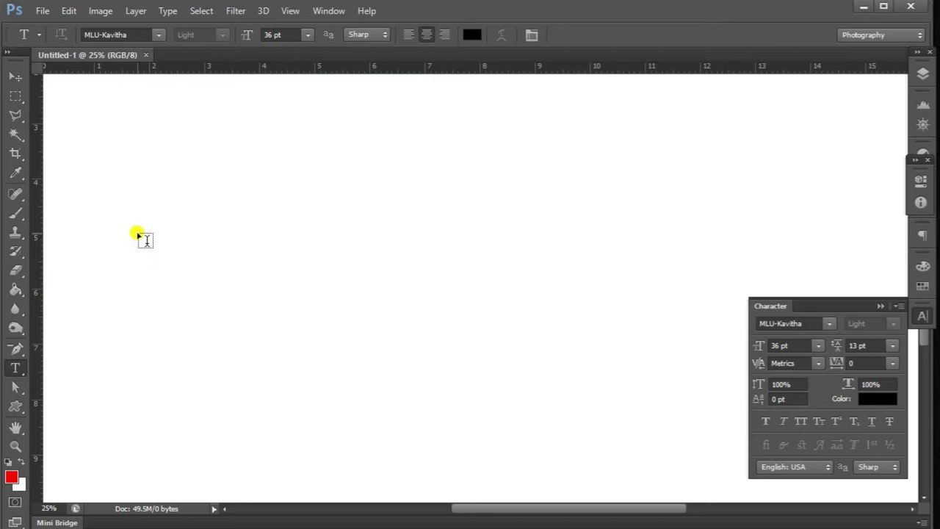
- Paste the Malayalam text as a new line near the canvas top-left and select it
{"action": "left_click", "coordinate": [128, 157]}
{"action": "right_click", "coordinate": [136, 166]}
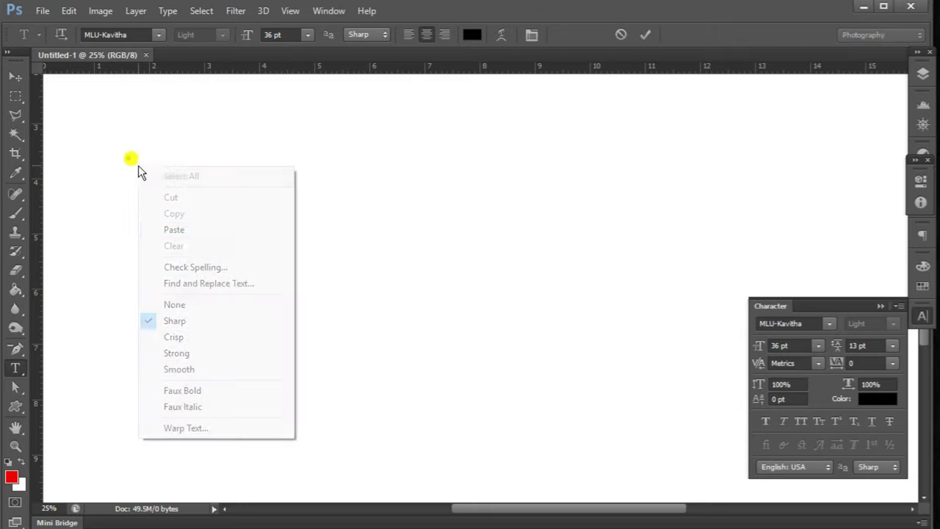
{"action": "left_click", "coordinate": [215, 232]}
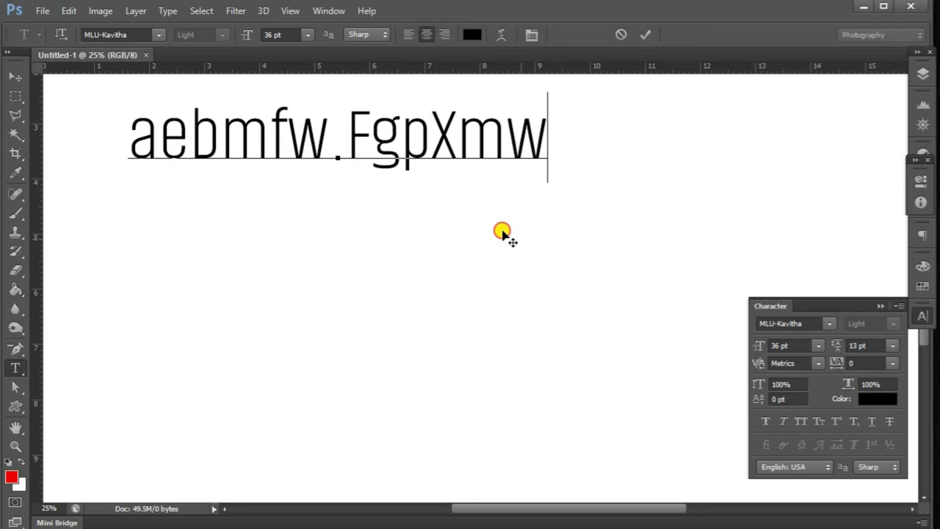
{"action": "left_click_drag", "start_coordinate": [552, 139], "coordinate": [99, 140]}
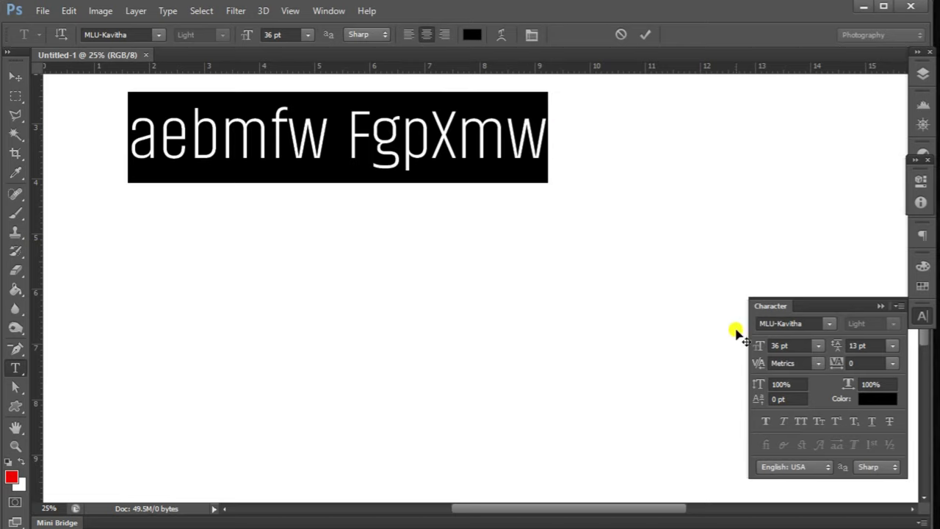
- Set the line in Apple cards fonts, trying Arif 3, Arif 6 and Arya, then commit
{"action": "left_click", "coordinate": [832, 323]}
{"action": "scroll", "coordinate": [840, 218], "scroll_direction": "up", "scroll_amount": 10}
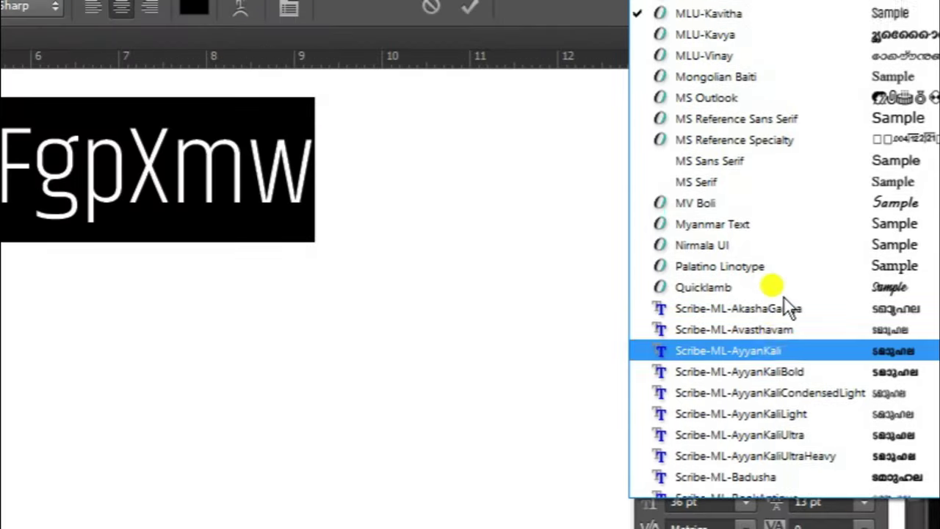
{"action": "scroll", "coordinate": [784, 298], "scroll_direction": "up", "scroll_amount": 10}
{"action": "left_click", "coordinate": [772, 110]}
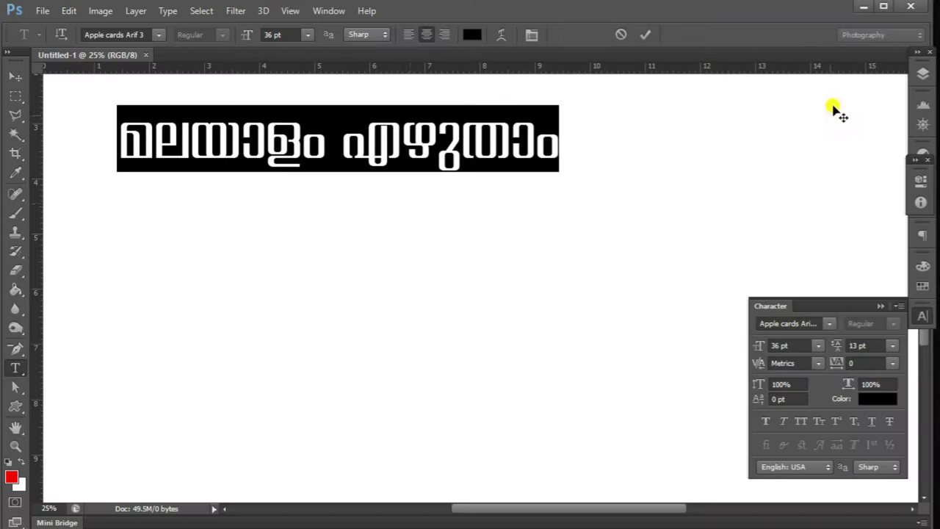
{"action": "left_click", "coordinate": [789, 324]}
{"action": "key", "text": "Down"}
{"action": "key", "text": "Down"}
{"action": "key", "text": "Down"}
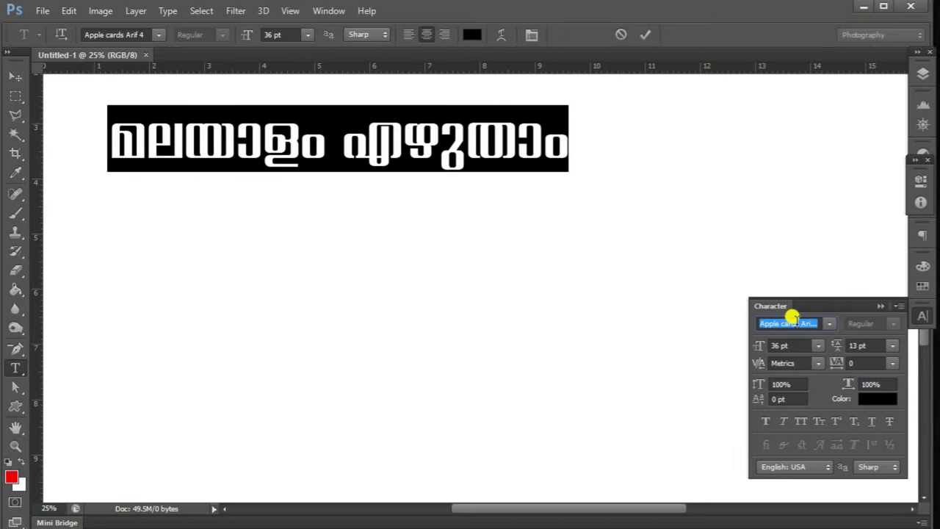
{"action": "key", "text": "Down"}
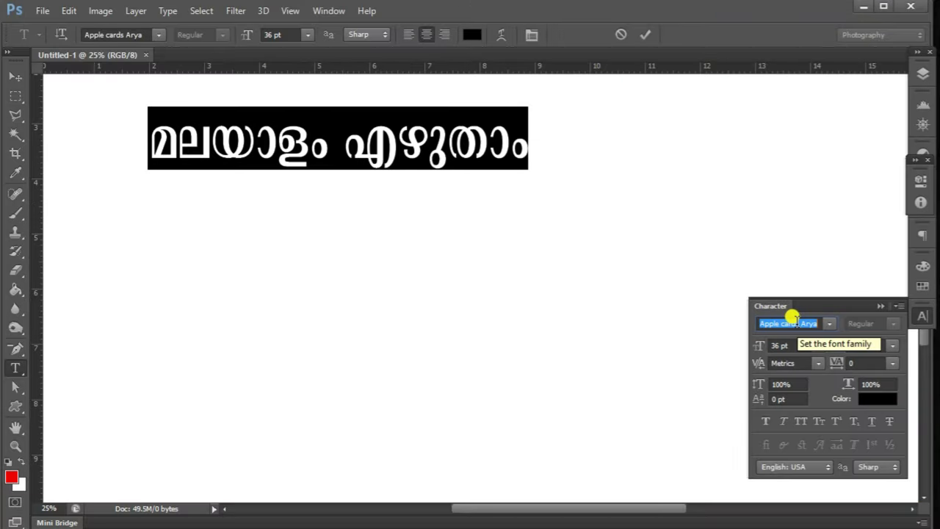
{"action": "key", "text": "Down"}
{"action": "key", "text": "Return"}
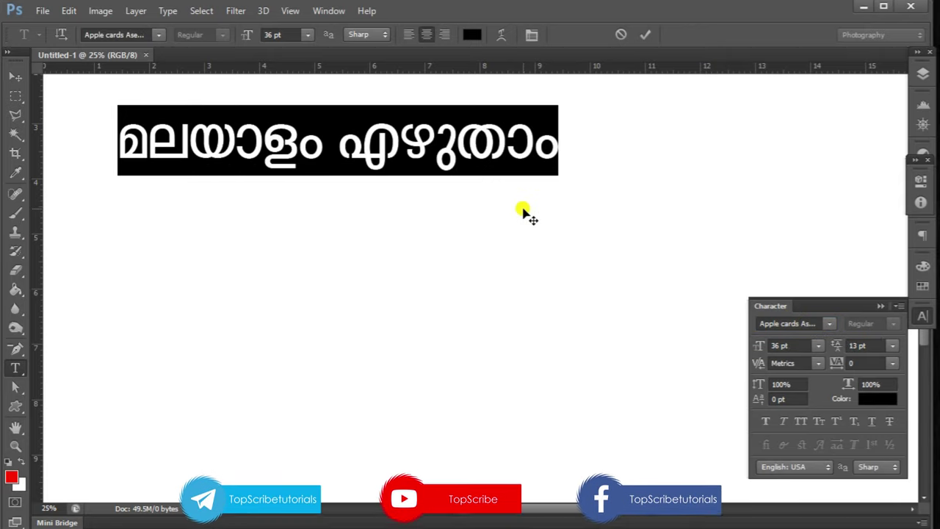
{"action": "left_click", "coordinate": [499, 200]}
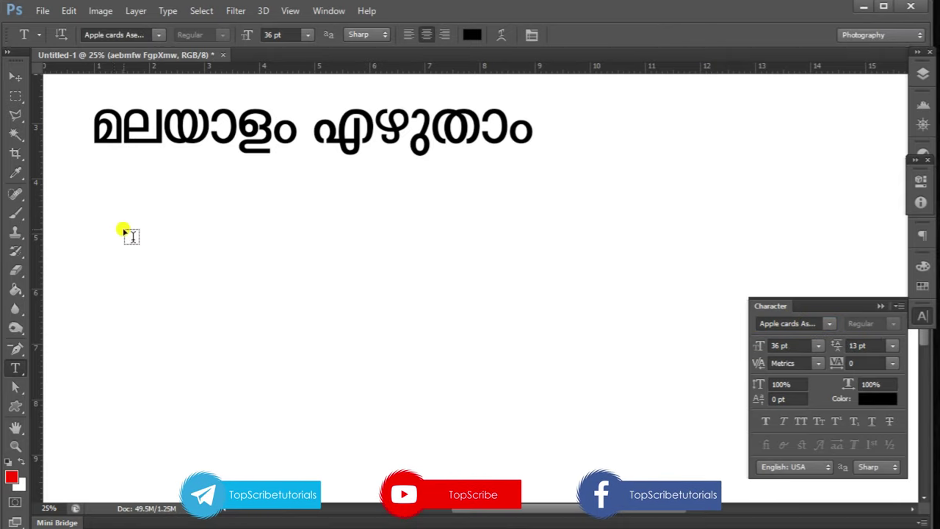
- Paste the Malayalam text as a second line below the first and select it
{"action": "left_click", "coordinate": [93, 220]}
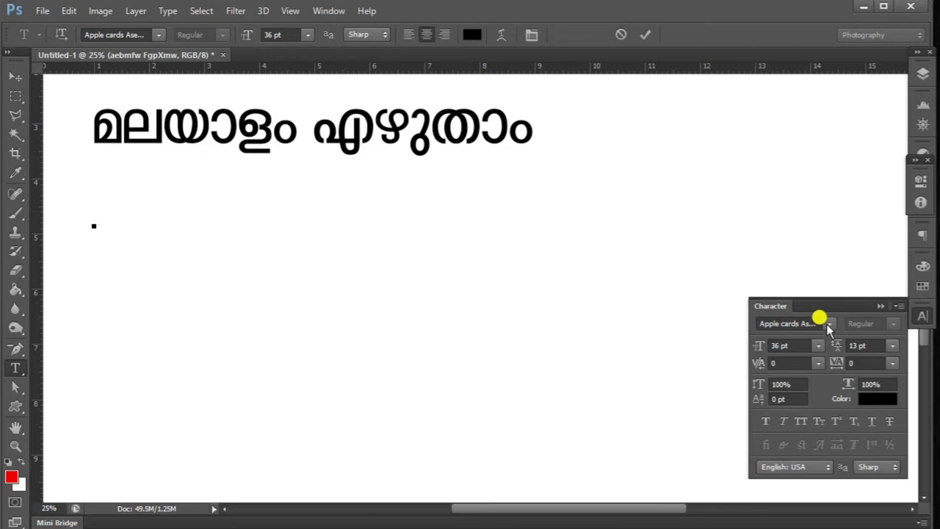
{"action": "key", "text": "ctrl+v"}
{"action": "left_click_drag", "start_coordinate": [287, 250], "coordinate": [504, 262]}
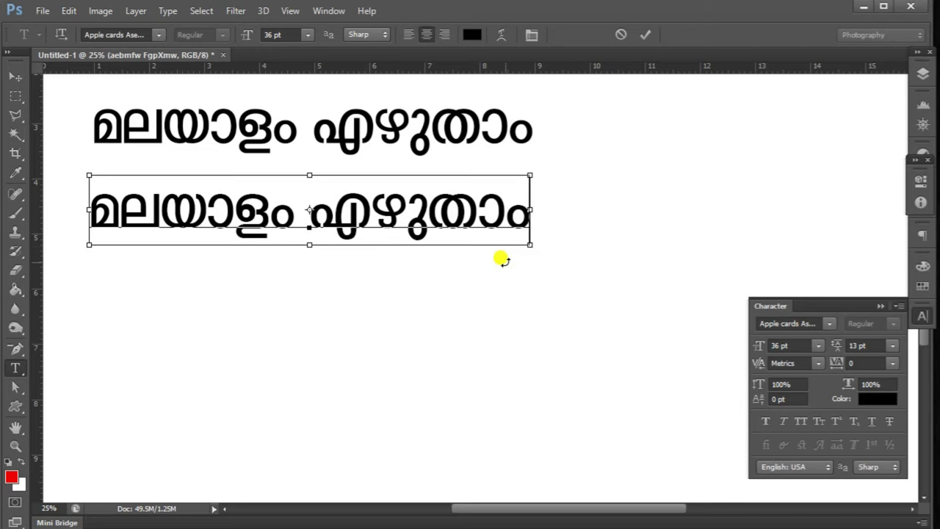
{"action": "key", "text": "ctrl+a"}
- Apply Scribe-ML-Valluvanad, step to another Scribe-ML font, and commit the line
{"action": "left_click", "coordinate": [828, 323]}
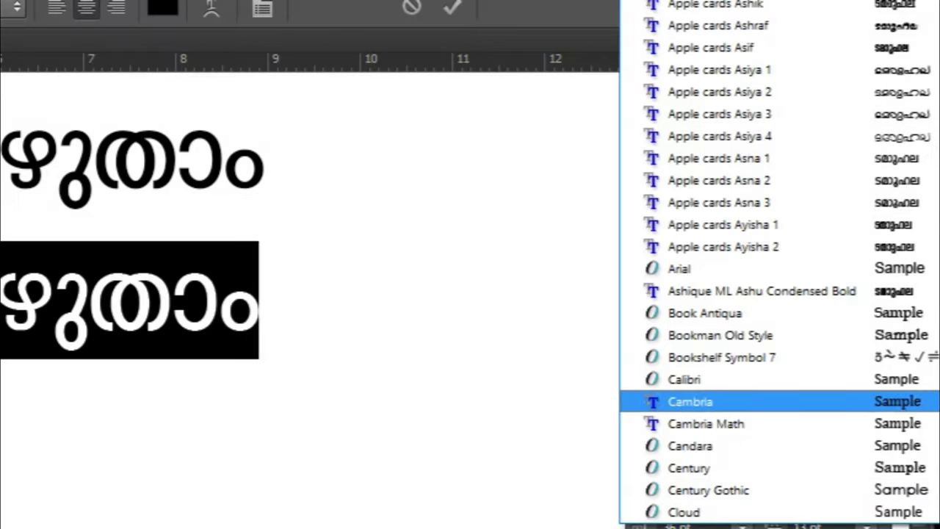
{"action": "scroll", "coordinate": [925, 264], "scroll_direction": "down", "scroll_amount": 20}
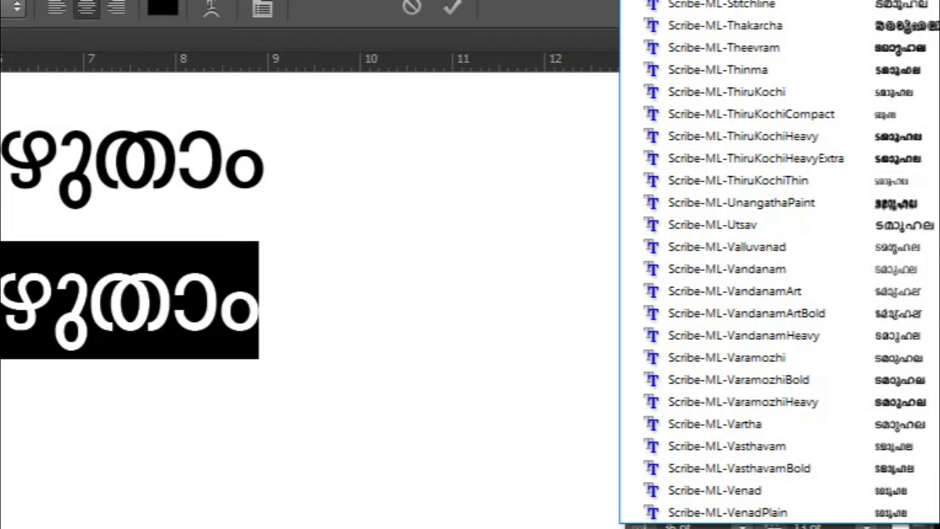
{"action": "left_click", "coordinate": [921, 247]}
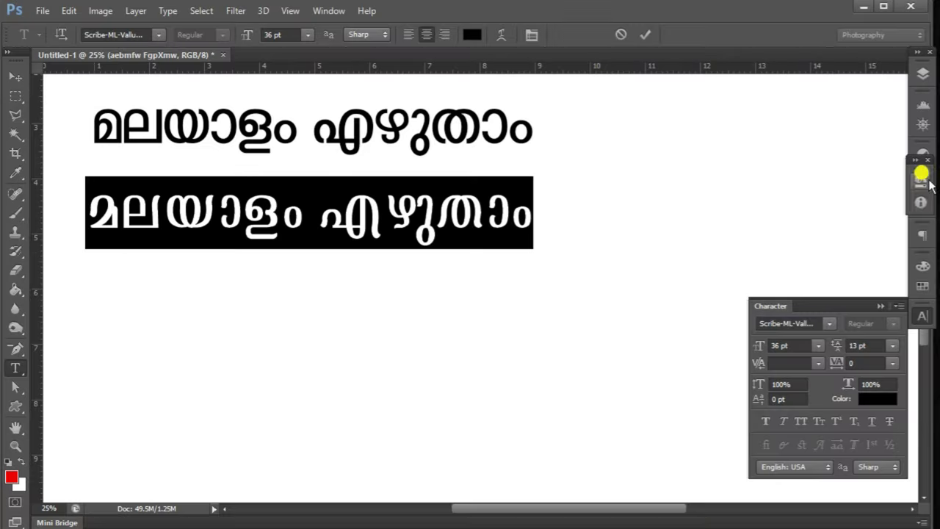
{"action": "left_click", "coordinate": [784, 320]}
{"action": "key", "text": "Down"}
{"action": "key", "text": "Down"}
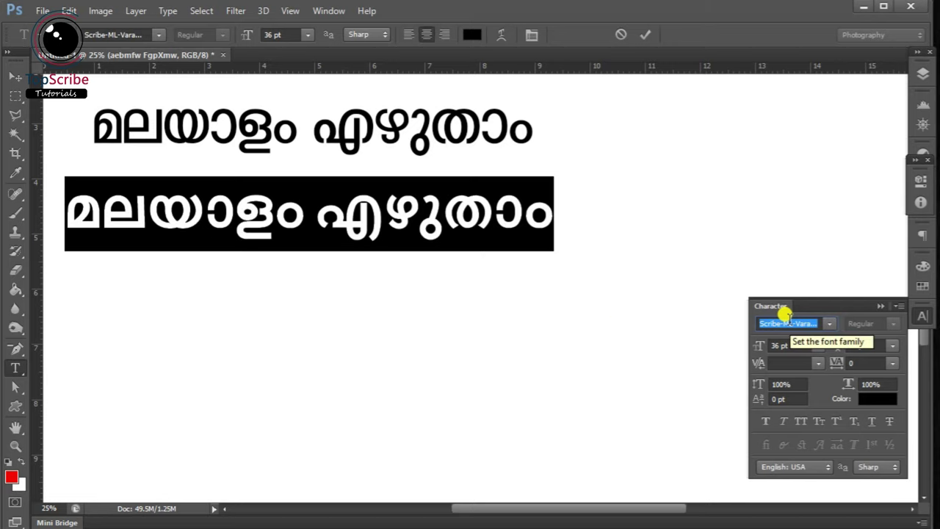
{"action": "left_click", "coordinate": [644, 278]}
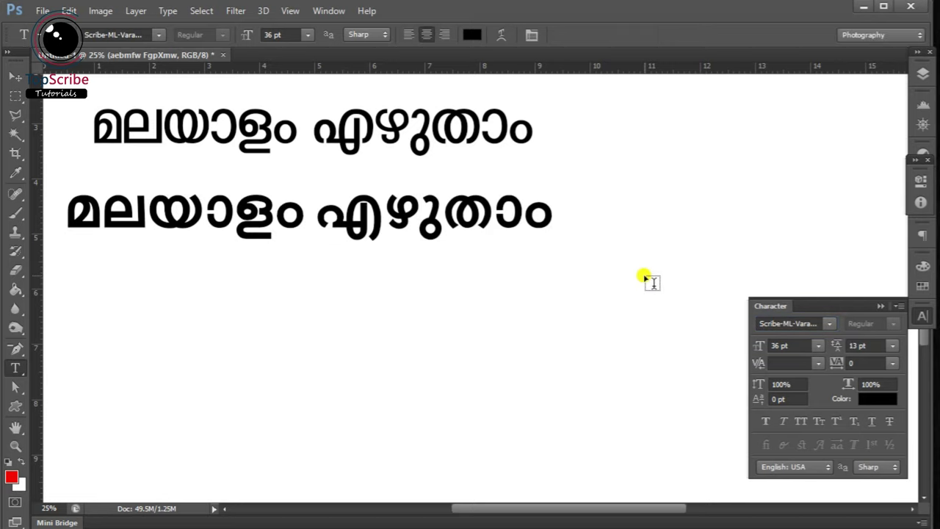
- Paste the Malayalam text as a third line below the second and select it
{"action": "left_click", "coordinate": [79, 287]}
{"action": "key", "text": "ctrl+v"}
{"action": "left_click_drag", "start_coordinate": [122, 345], "coordinate": [356, 351]}
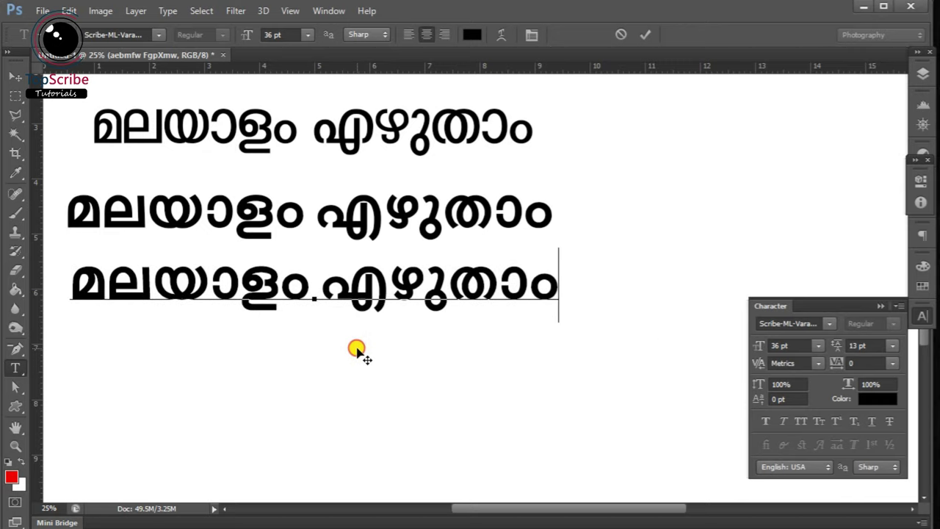
{"action": "key", "text": "ctrl+a"}
{"action": "key", "text": "ctrl+c"}
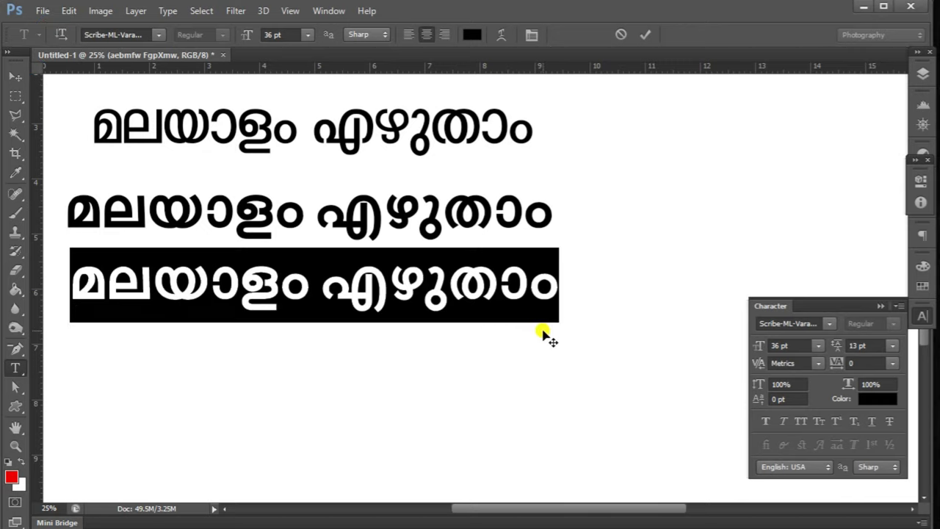
- Apply FML-TTAshtamudi with Bold Italic style to the third line and commit
{"action": "left_click", "coordinate": [827, 327]}
{"action": "scroll", "coordinate": [816, 218], "scroll_direction": "down", "scroll_amount": 5}
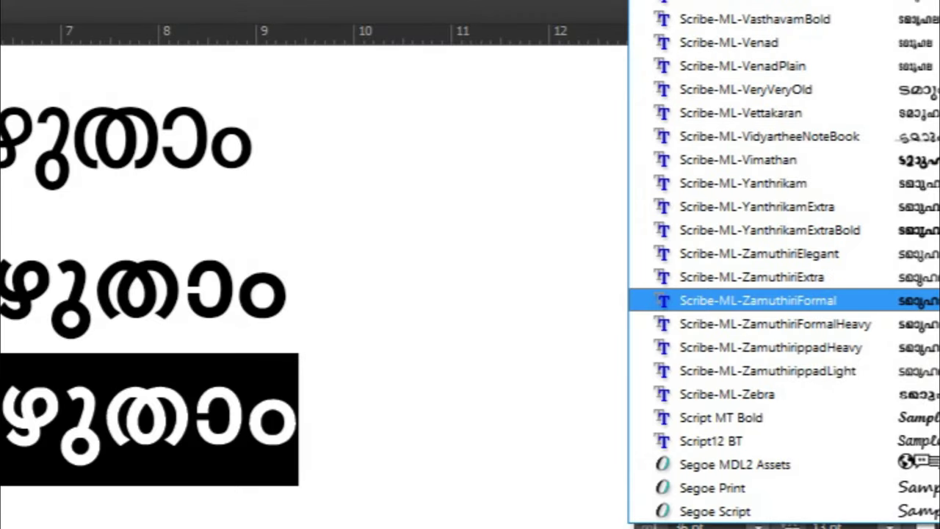
{"action": "scroll", "coordinate": [782, 264], "scroll_direction": "up", "scroll_amount": 10}
{"action": "scroll", "coordinate": [782, 264], "scroll_direction": "down", "scroll_amount": 8}
{"action": "scroll", "coordinate": [782, 264], "scroll_direction": "up", "scroll_amount": 9}
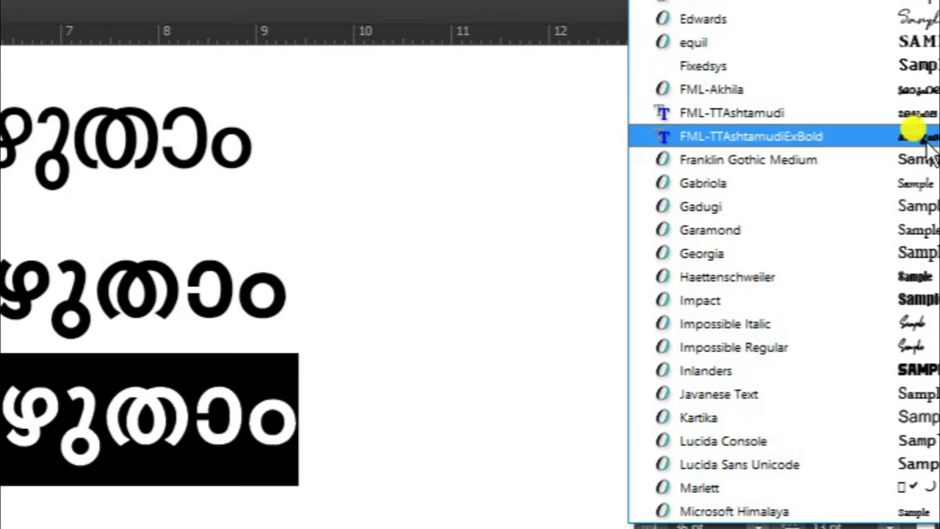
{"action": "left_click", "coordinate": [875, 116]}
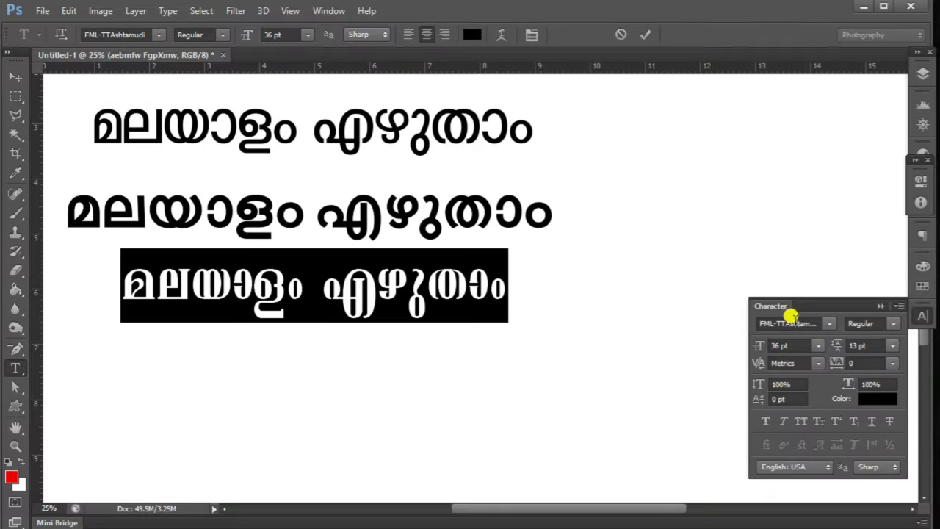
{"action": "left_click", "coordinate": [791, 322]}
{"action": "key", "text": "Down"}
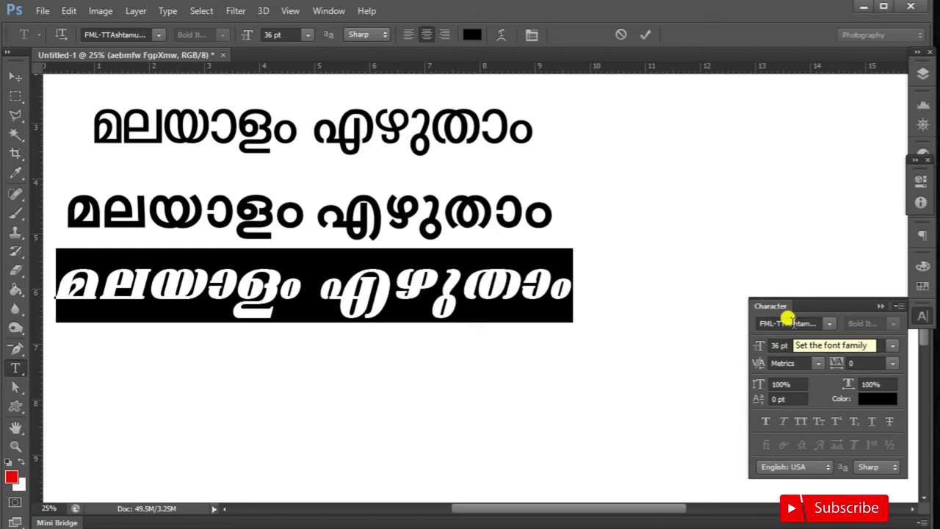
{"action": "left_click", "coordinate": [639, 344]}
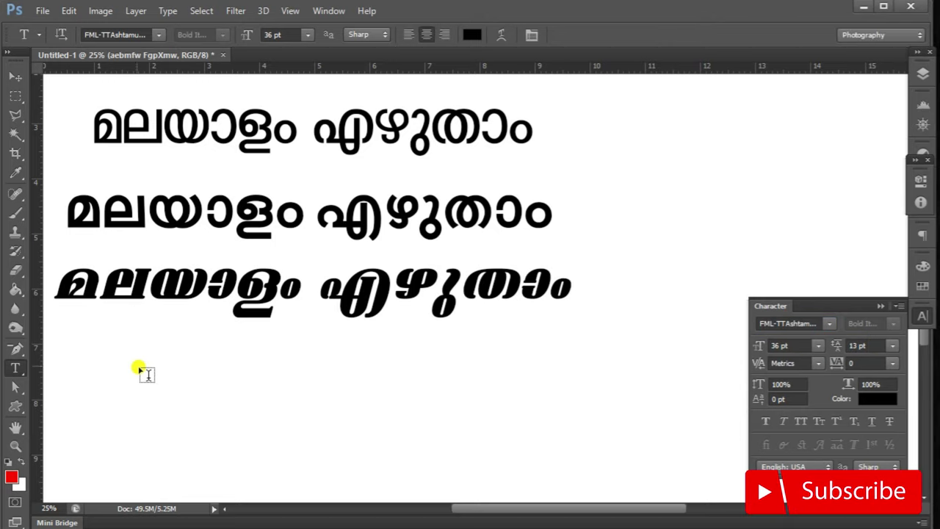
- Paste the Malayalam phrase as a fourth line below the third and select it
{"action": "left_click", "coordinate": [55, 354]}
{"action": "right_click", "coordinate": [63, 353]}
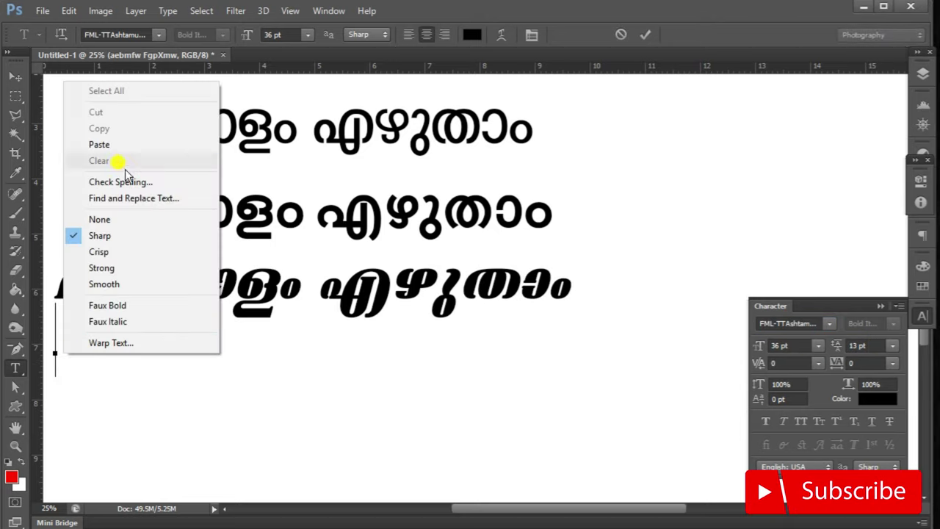
{"action": "left_click", "coordinate": [102, 144]}
{"action": "left_click_drag", "start_coordinate": [555, 420], "coordinate": [564, 423]}
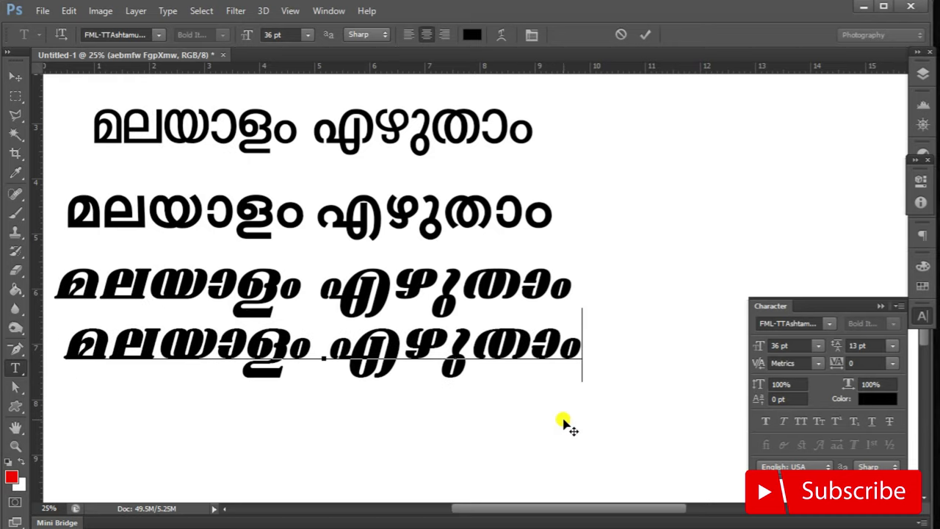
{"action": "key", "text": "ctrl+a"}
{"action": "key", "text": "ctrl+c"}
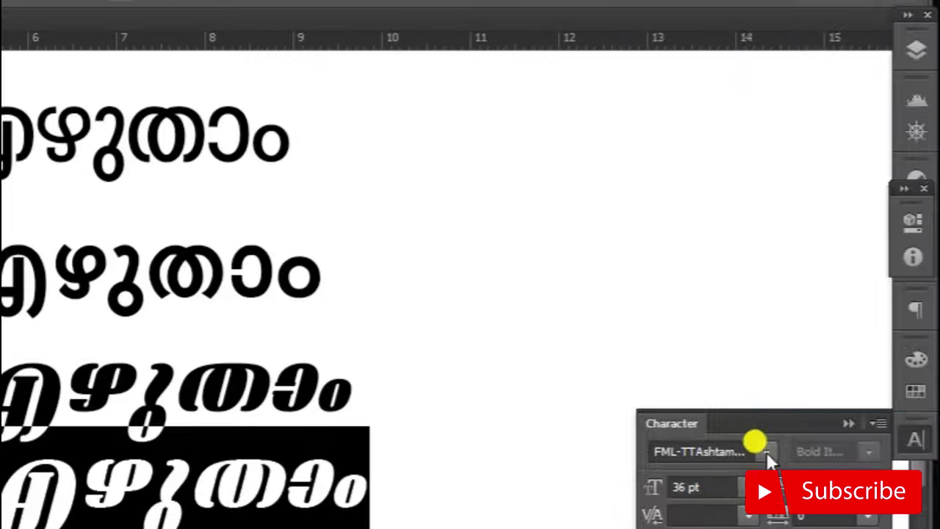
- Apply ML-TTKarthika to the fourth line and commit it
{"action": "left_click", "coordinate": [826, 323]}
{"action": "type", "text": "I"}
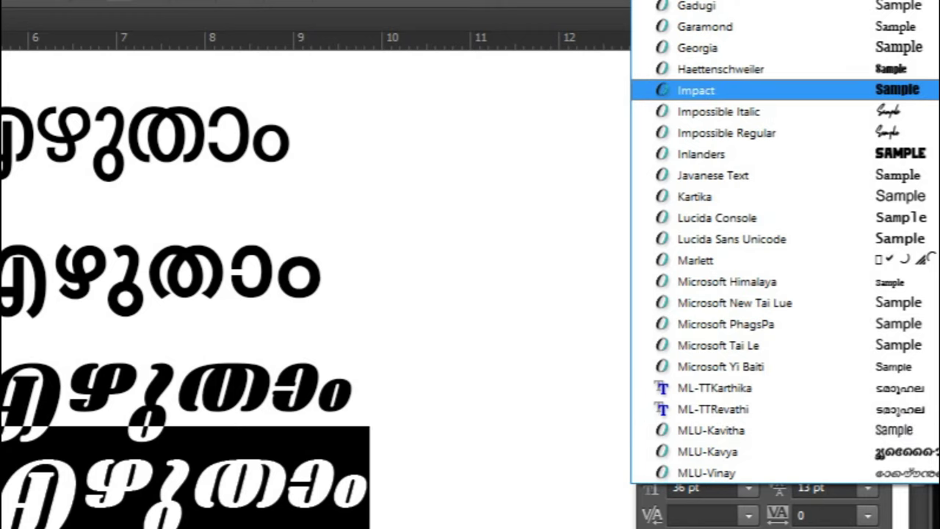
{"action": "scroll", "coordinate": [784, 242], "scroll_direction": "down", "scroll_amount": 20}
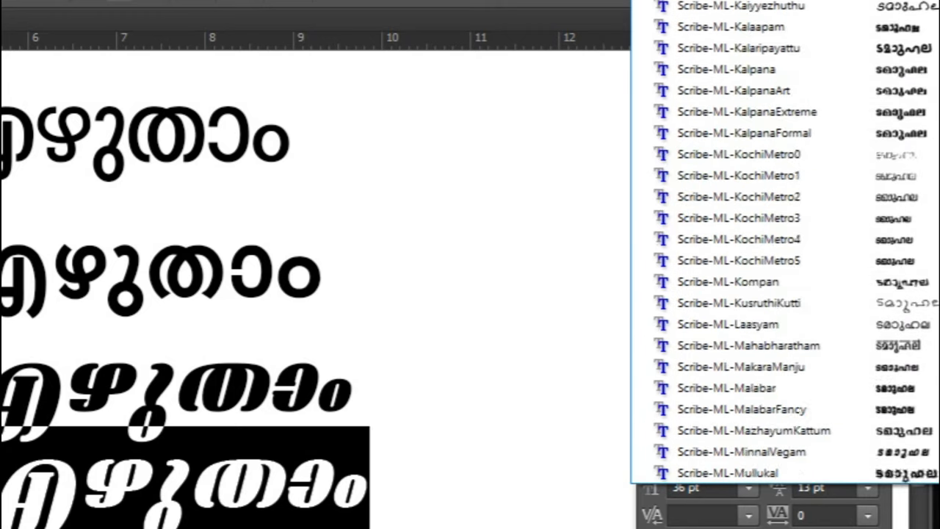
{"action": "scroll", "coordinate": [785, 242], "scroll_direction": "up", "scroll_amount": 20}
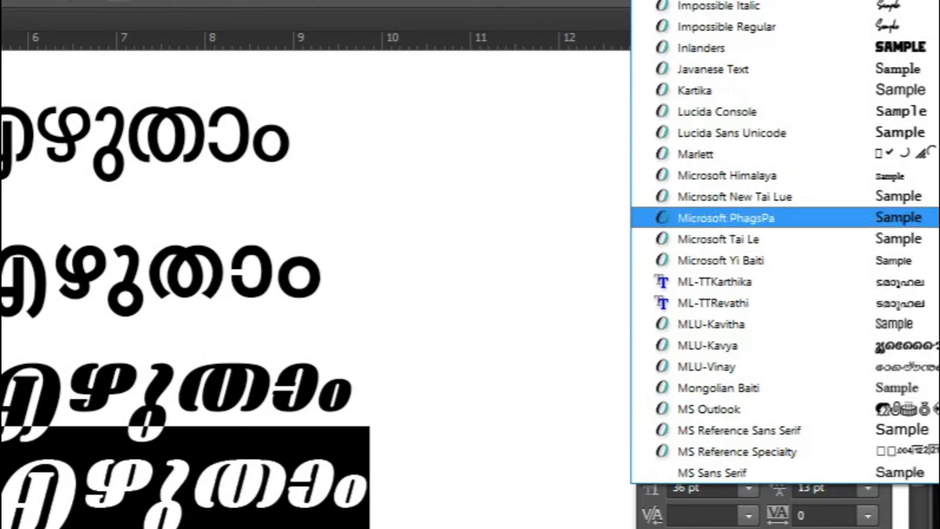
{"action": "left_click", "coordinate": [731, 286]}
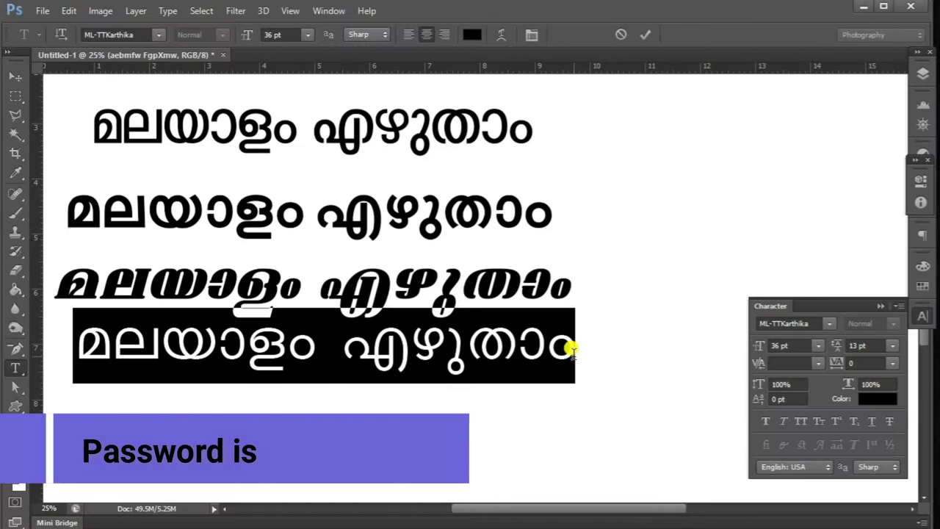
{"action": "left_click", "coordinate": [571, 351]}
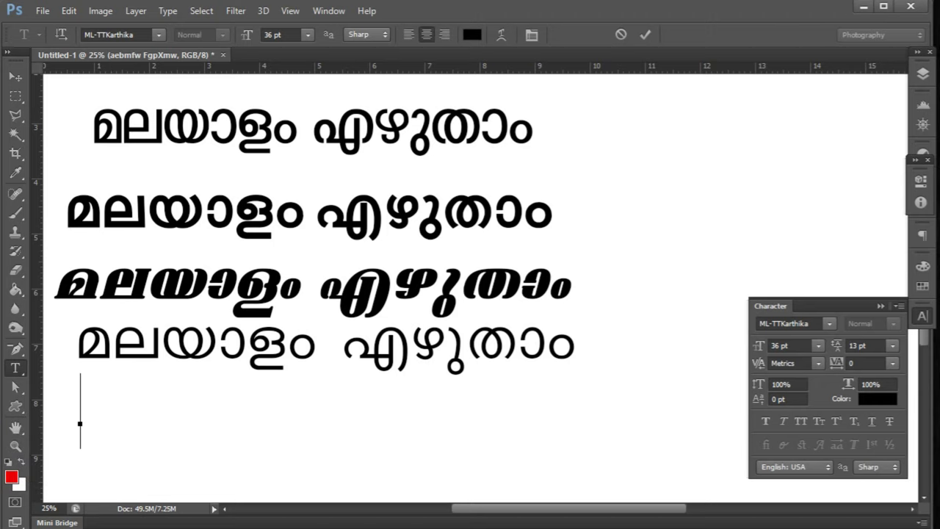
- Open Typeit! and paste the Malayalam phrase in from FML encoding
{"action": "left_click", "coordinate": [862, 6]}
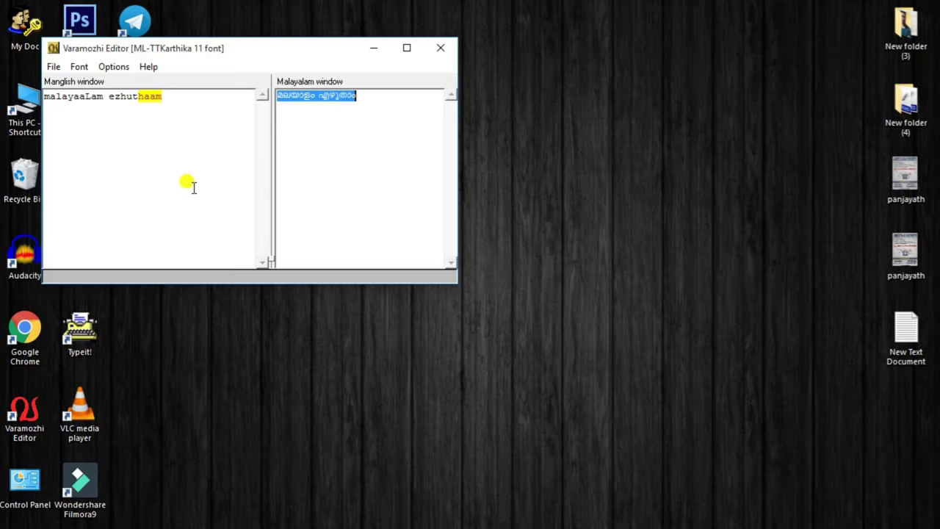
{"action": "left_click", "coordinate": [373, 48]}
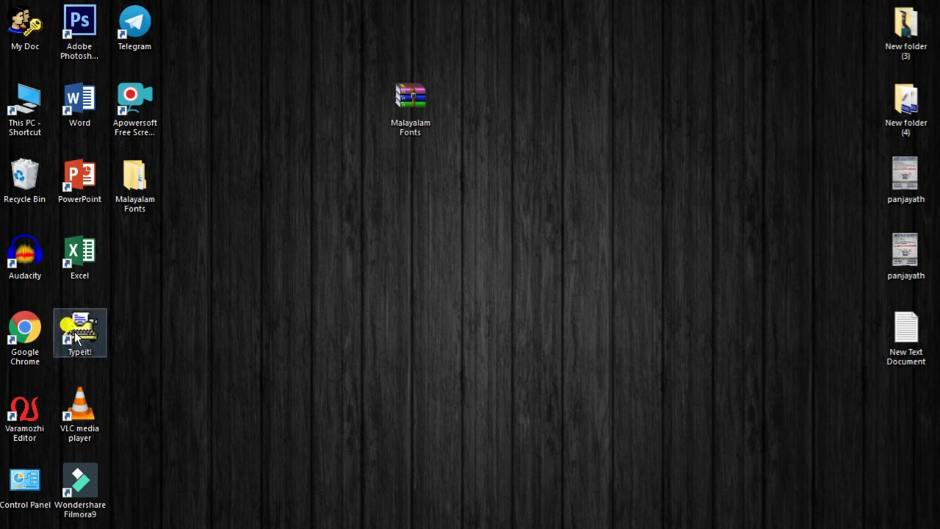
{"action": "double_click", "coordinate": [76, 335]}
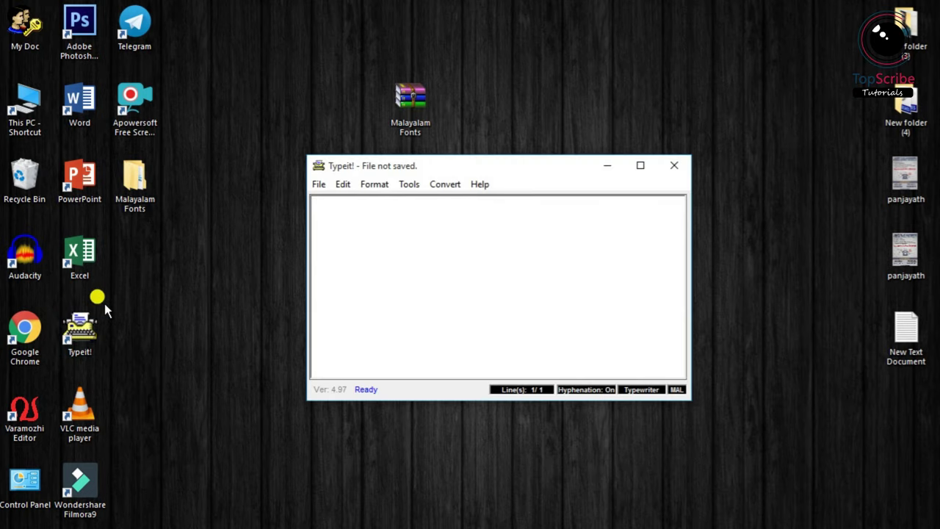
{"action": "left_click", "coordinate": [440, 184]}
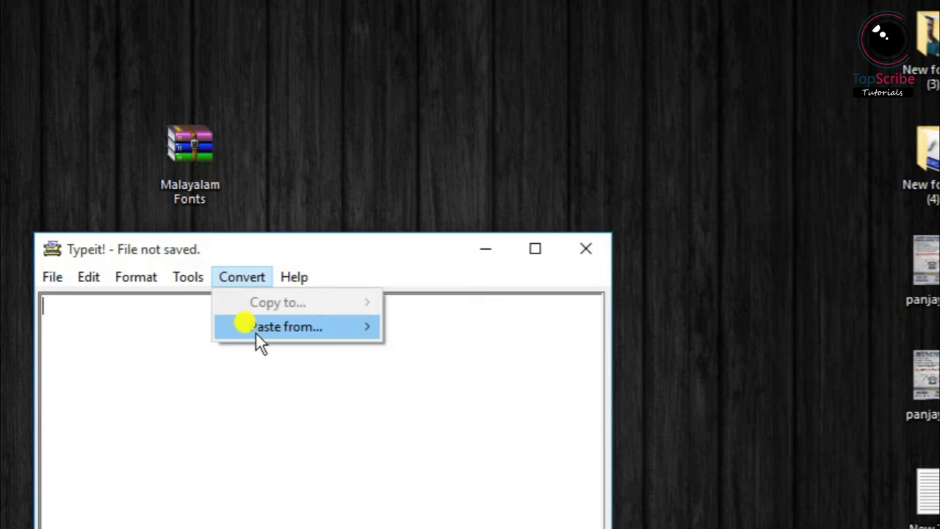
{"action": "mouse_move", "coordinate": [260, 332]}
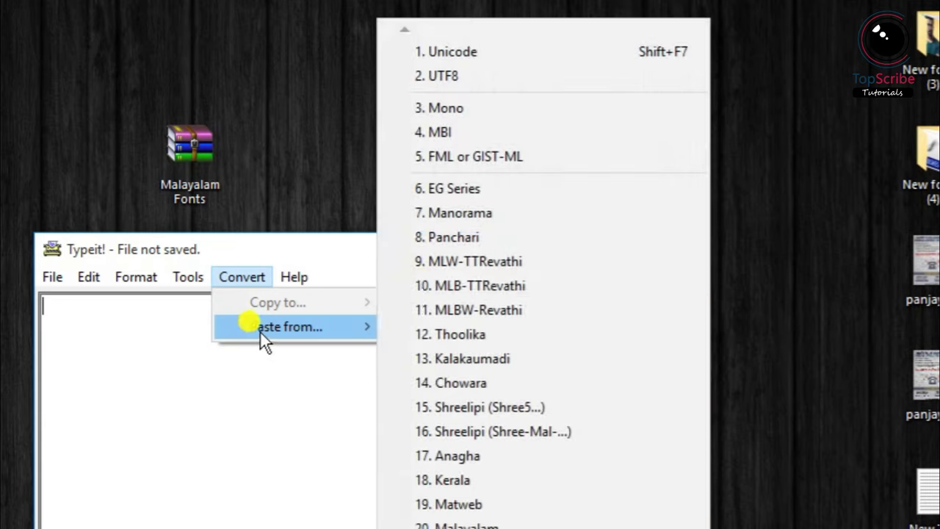
{"action": "left_click", "coordinate": [494, 157]}
- Copy the selected Malayalam text out to the clipboard as Unicode
{"action": "left_click_drag", "start_coordinate": [227, 318], "coordinate": [51, 287]}
{"action": "key", "text": "ctrl+c"}
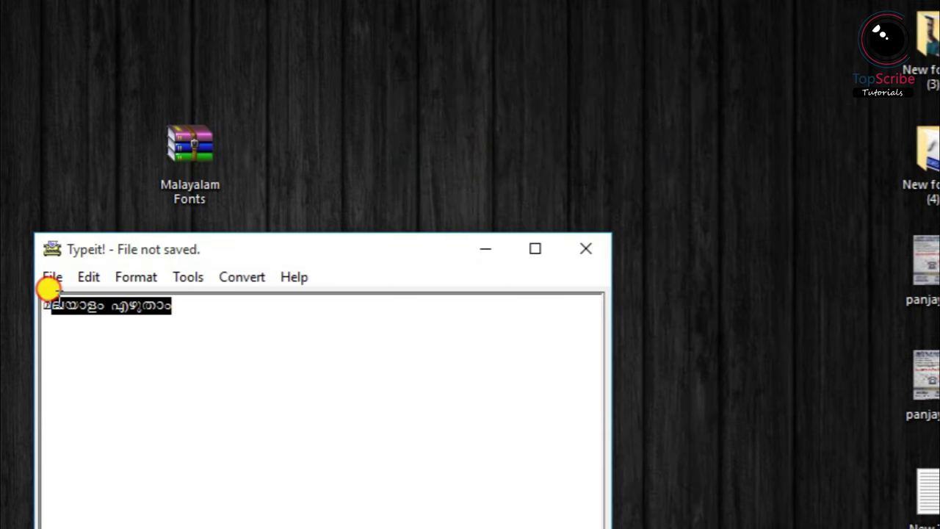
{"action": "left_click", "coordinate": [242, 277]}
{"action": "mouse_move", "coordinate": [255, 299]}
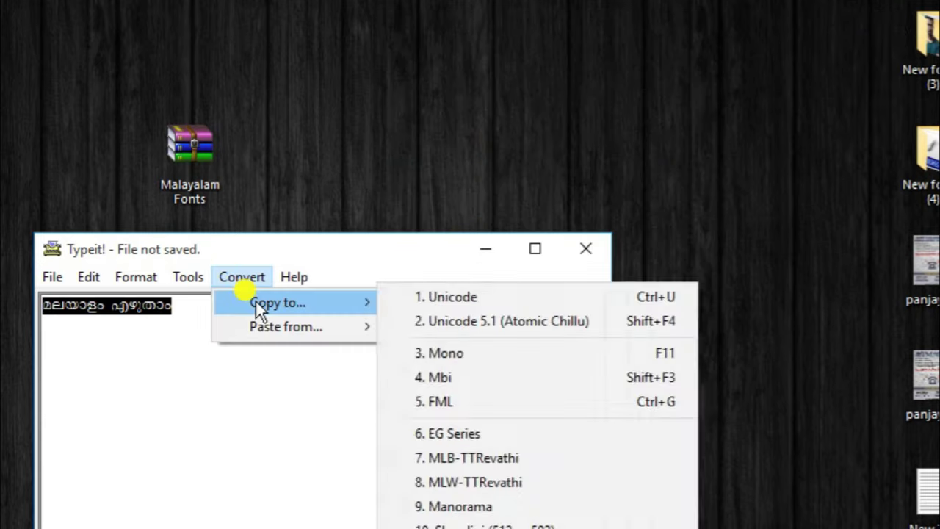
{"action": "left_click", "coordinate": [444, 301]}
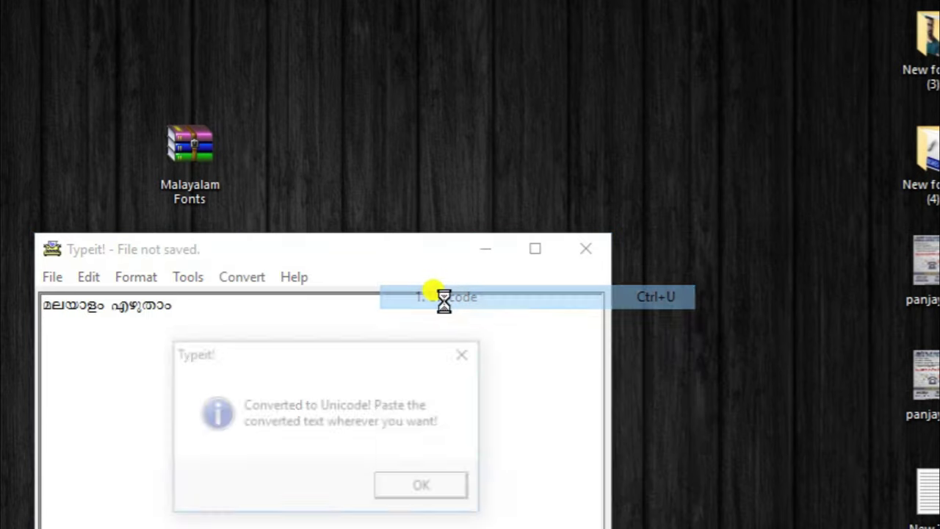
{"action": "left_click", "coordinate": [433, 486]}
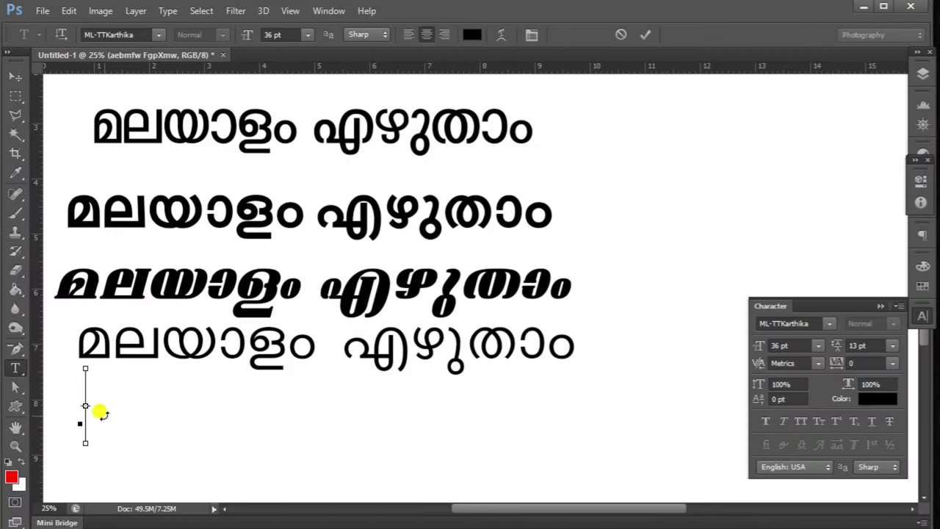
- Paste 'മലയാളം എഴുതാം' as a large fifth line and move it fully onto the canvas
{"action": "key", "text": "ctrl+v"}
{"action": "left_click_drag", "start_coordinate": [154, 451], "coordinate": [545, 504]}
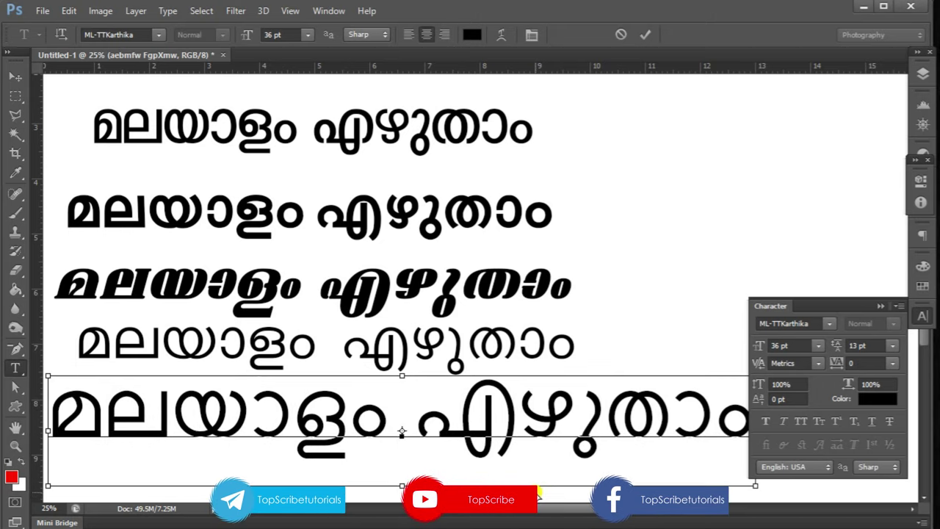
{"action": "key", "text": "ctrl+a"}
- Set the fifth line's font to MLU-Kavya, commit it, and minimize Photoshop
{"action": "left_click", "coordinate": [832, 322]}
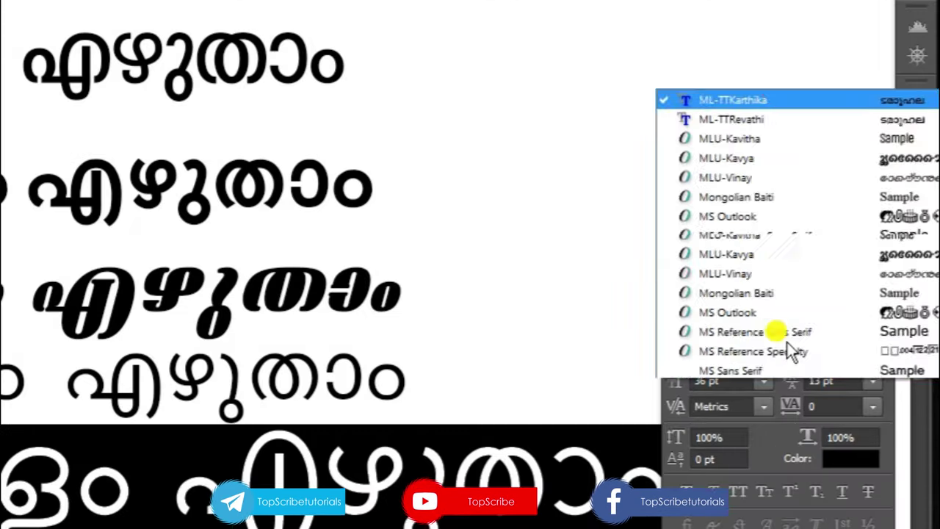
{"action": "scroll", "coordinate": [788, 342], "scroll_direction": "down", "scroll_amount": 3}
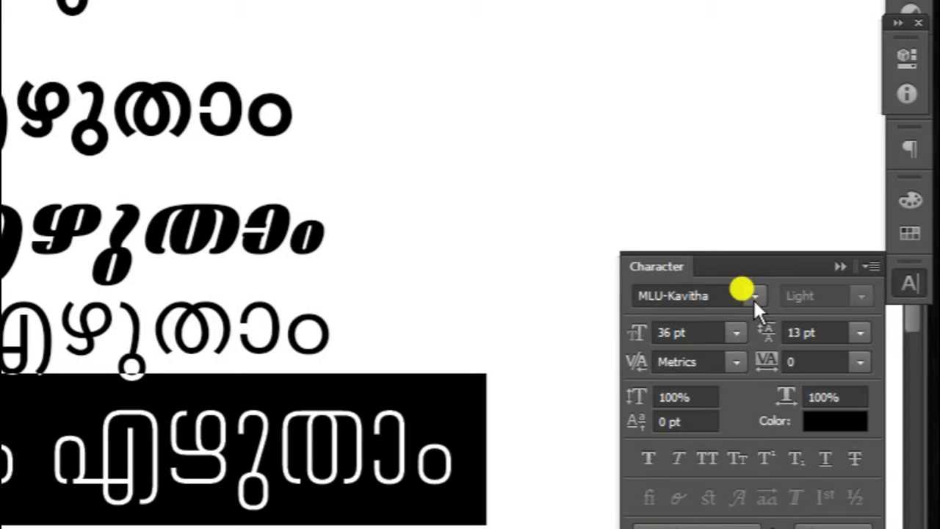
{"action": "left_click", "coordinate": [753, 298]}
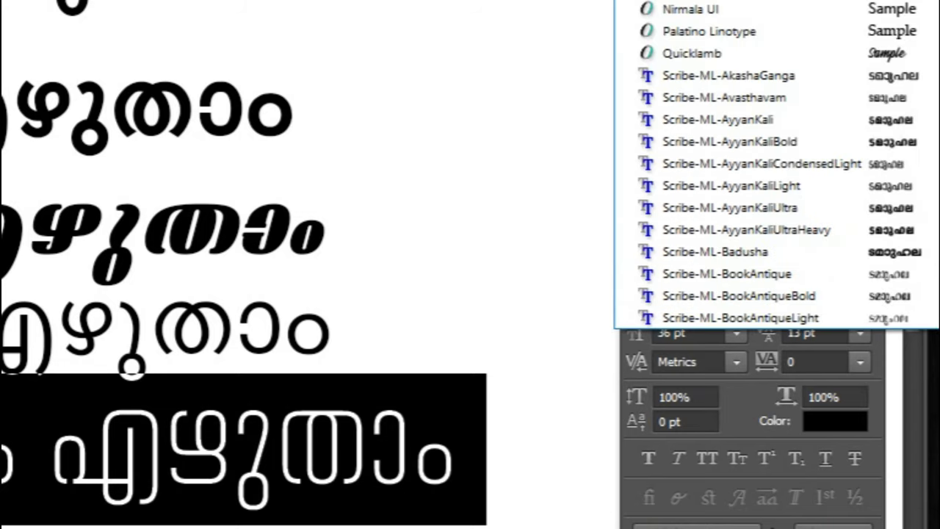
{"action": "key", "text": "Escape"}
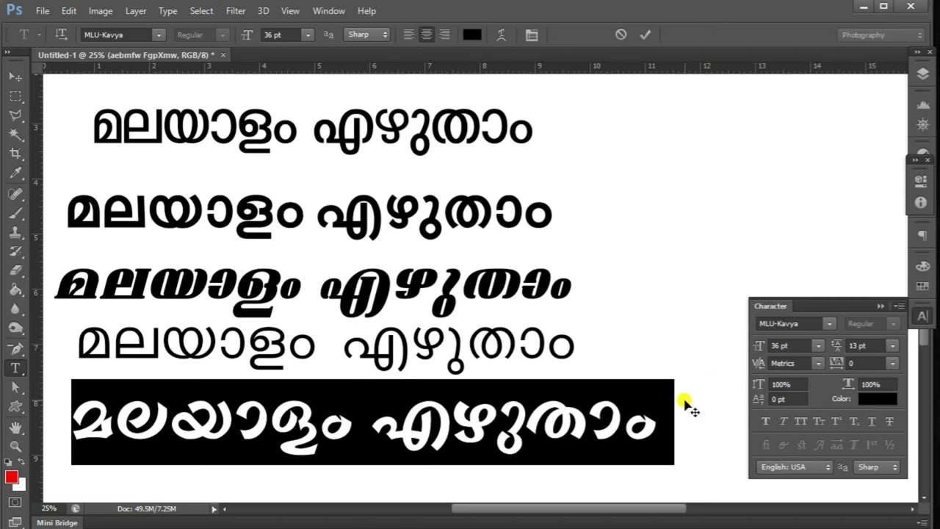
{"action": "key", "text": "ctrl+Return"}
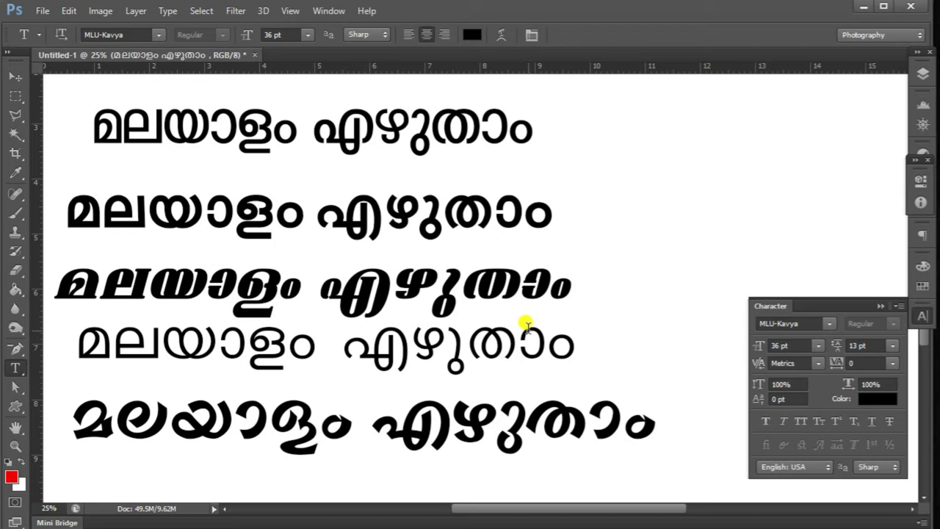
{"action": "left_click", "coordinate": [864, 8]}
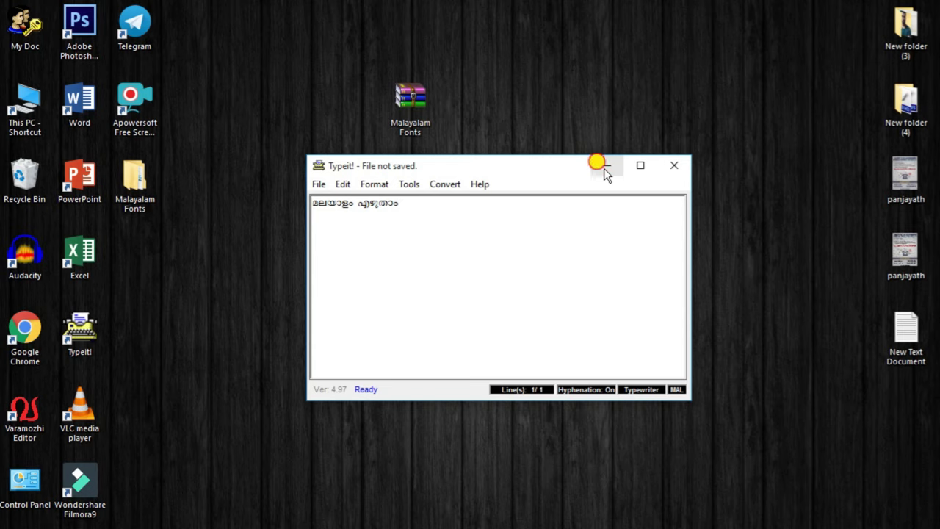